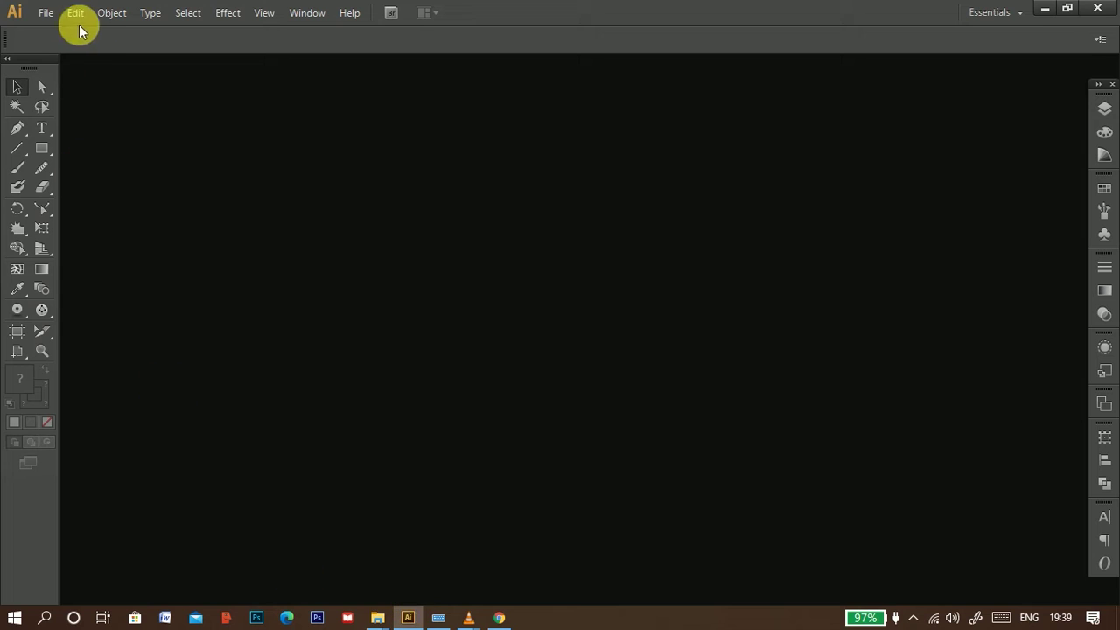
- Create a new blank A4 landscape document (11.69 × 8.27 in) with the default settings
click(43, 13)
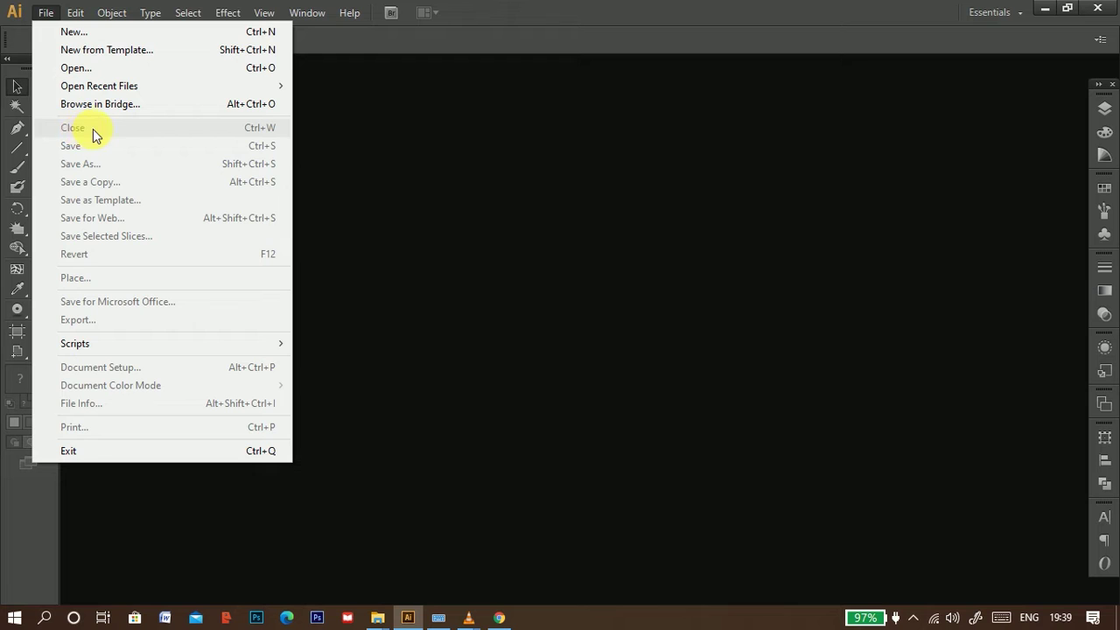
click(342, 23)
click(349, 12)
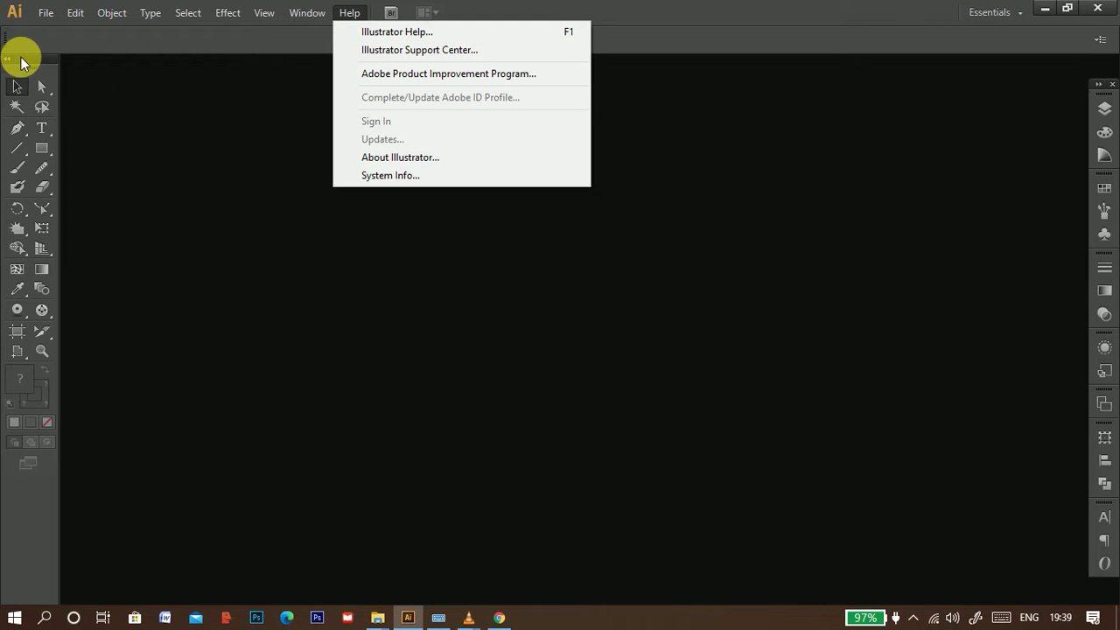
mouse_move(45, 13)
click(62, 32)
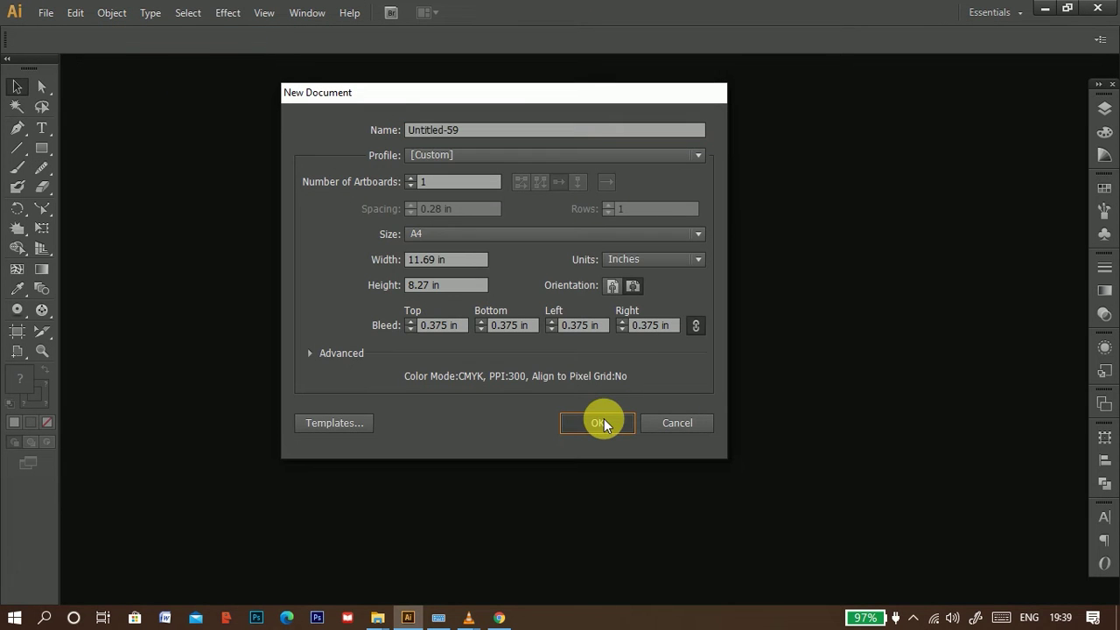
click(598, 419)
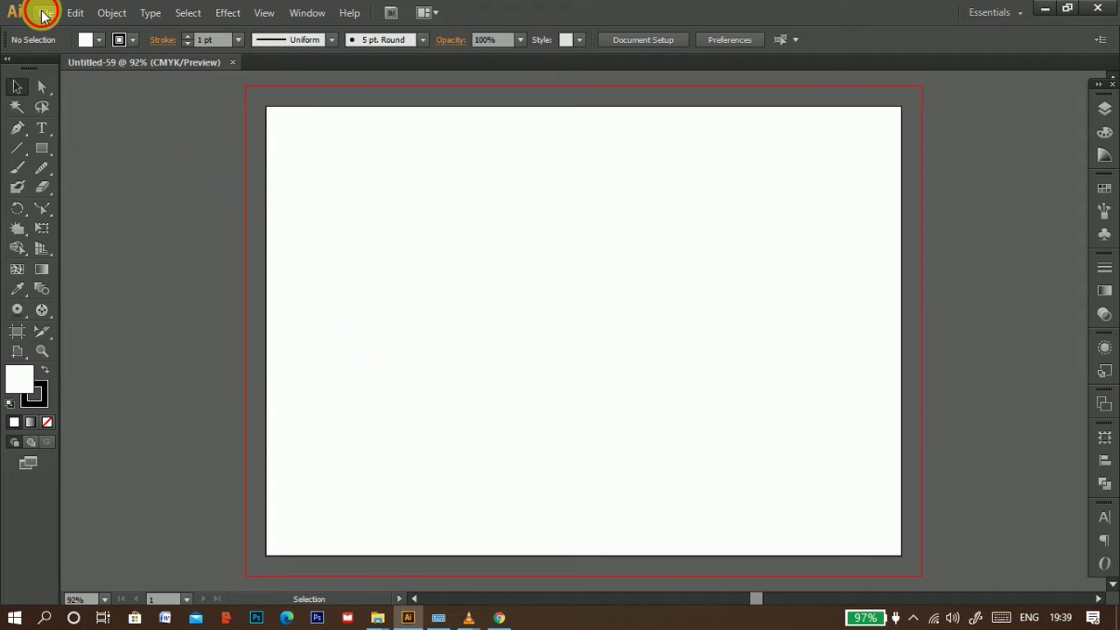
click(43, 13)
click(82, 49)
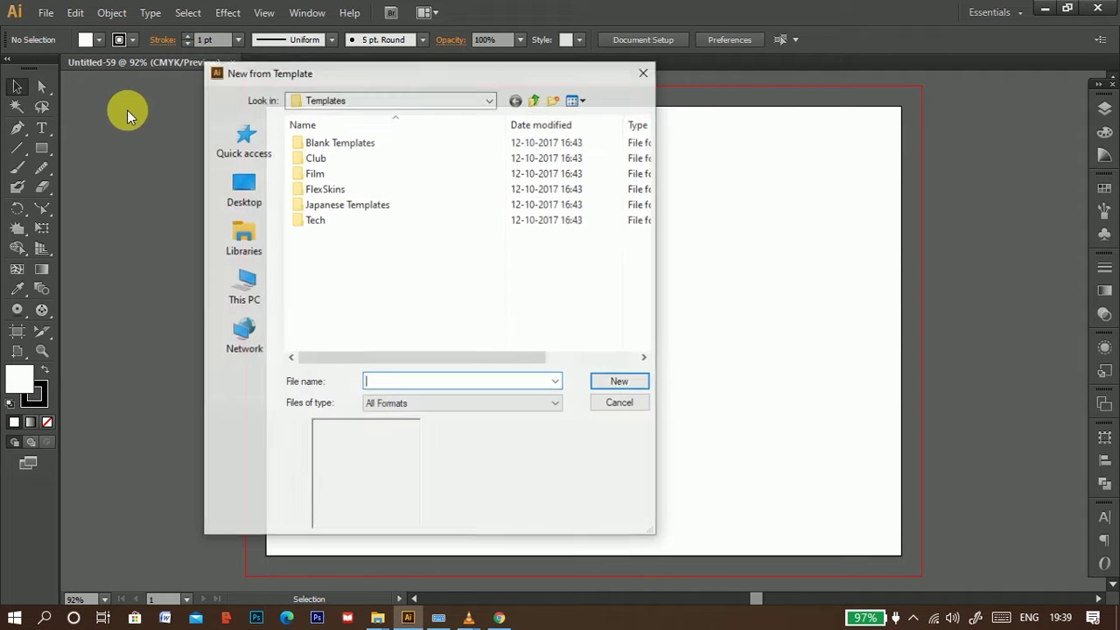
double_click(315, 158)
click(337, 157)
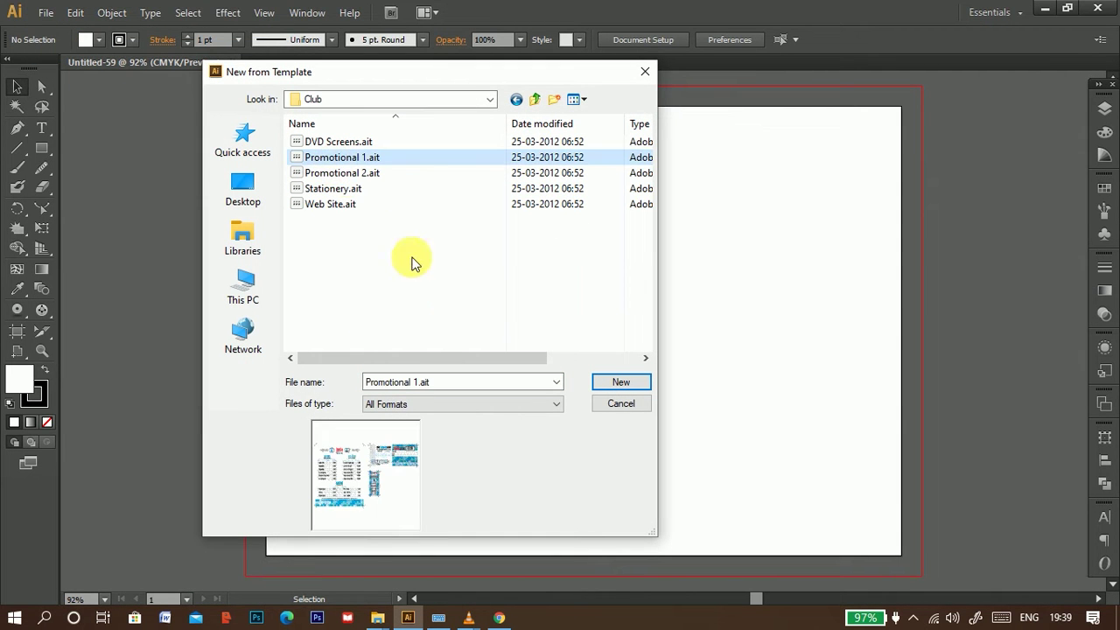
click(613, 385)
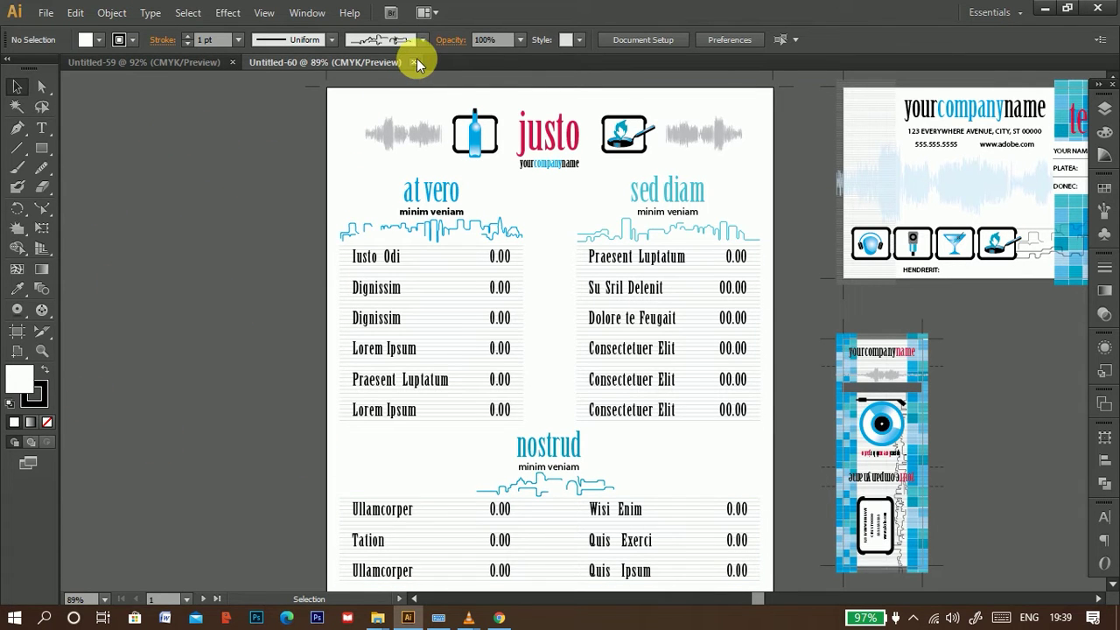
click(52, 21)
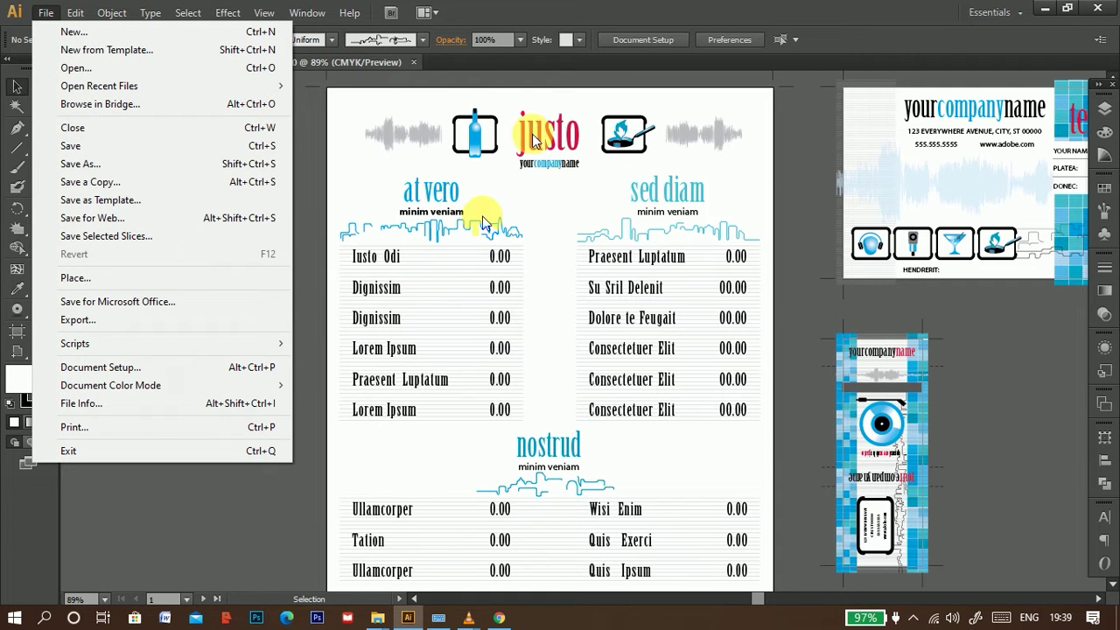
click(84, 133)
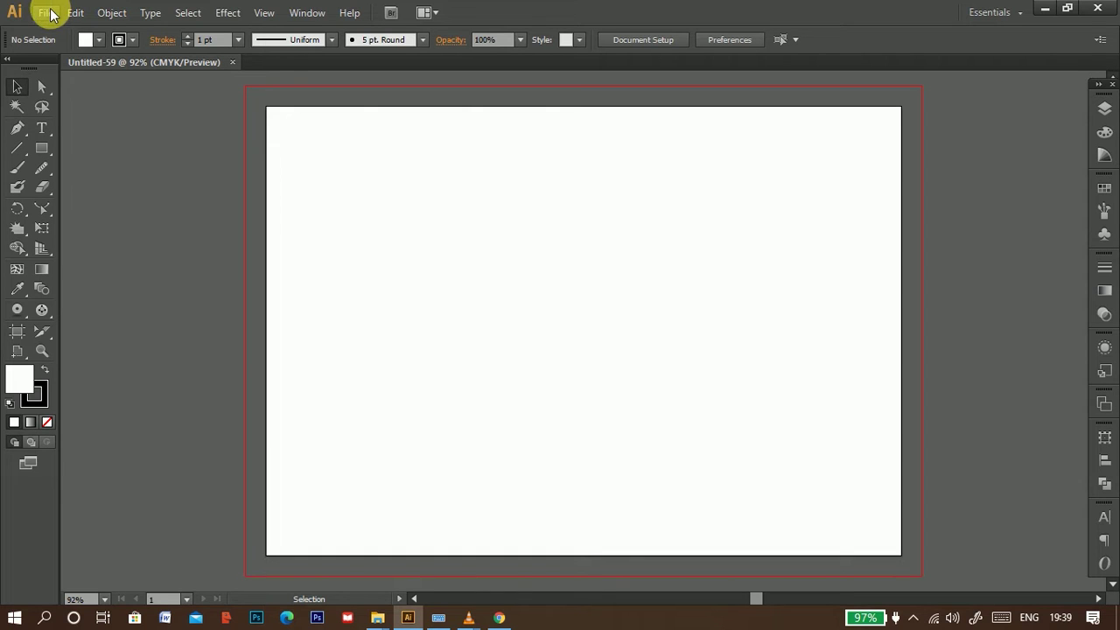
- Save the blank document to the Desktop under the name asd.ai
click(48, 13)
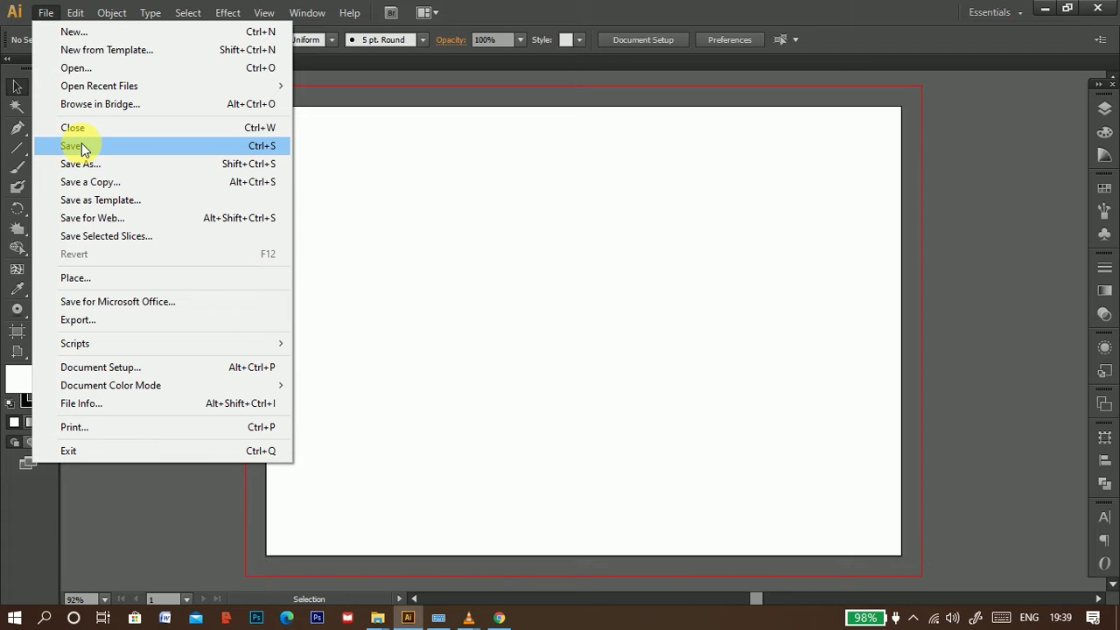
click(81, 146)
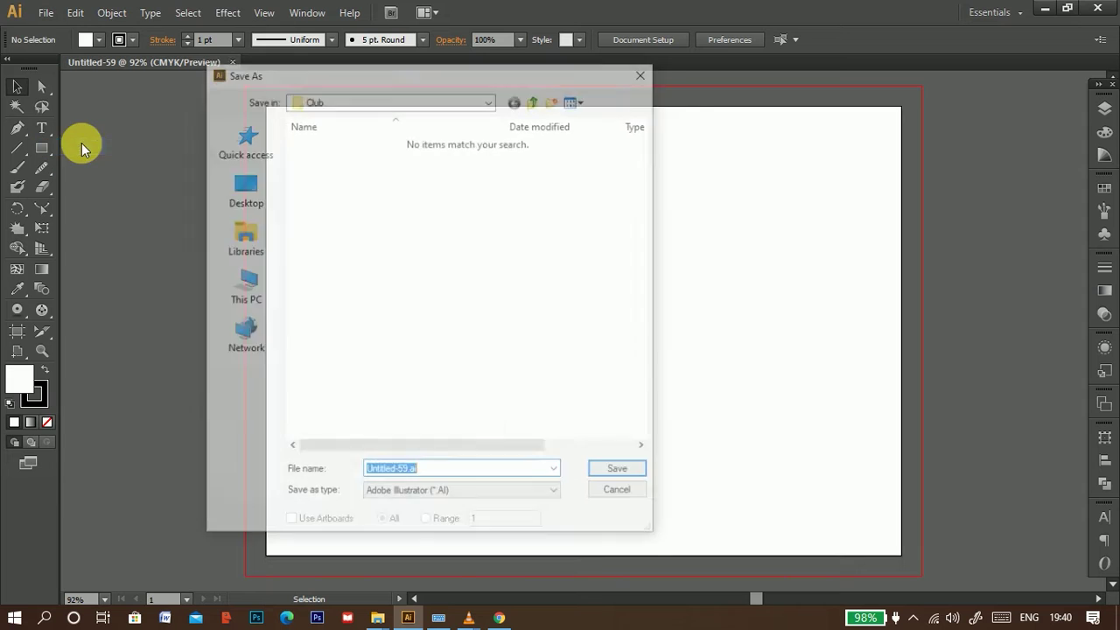
click(243, 188)
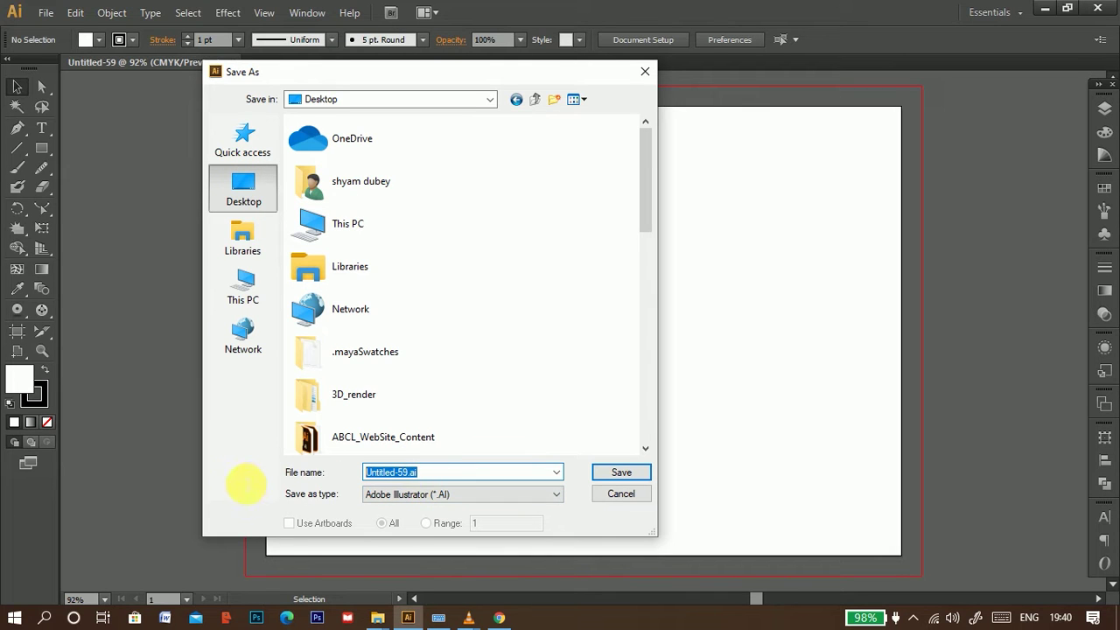
text(asd)
click(615, 473)
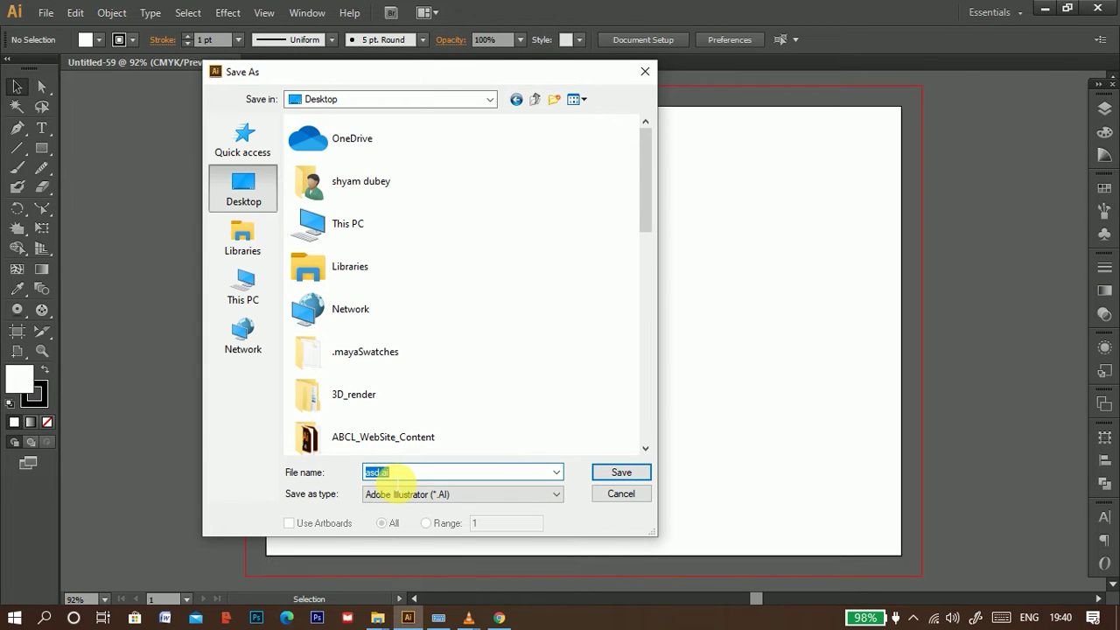
click(620, 473)
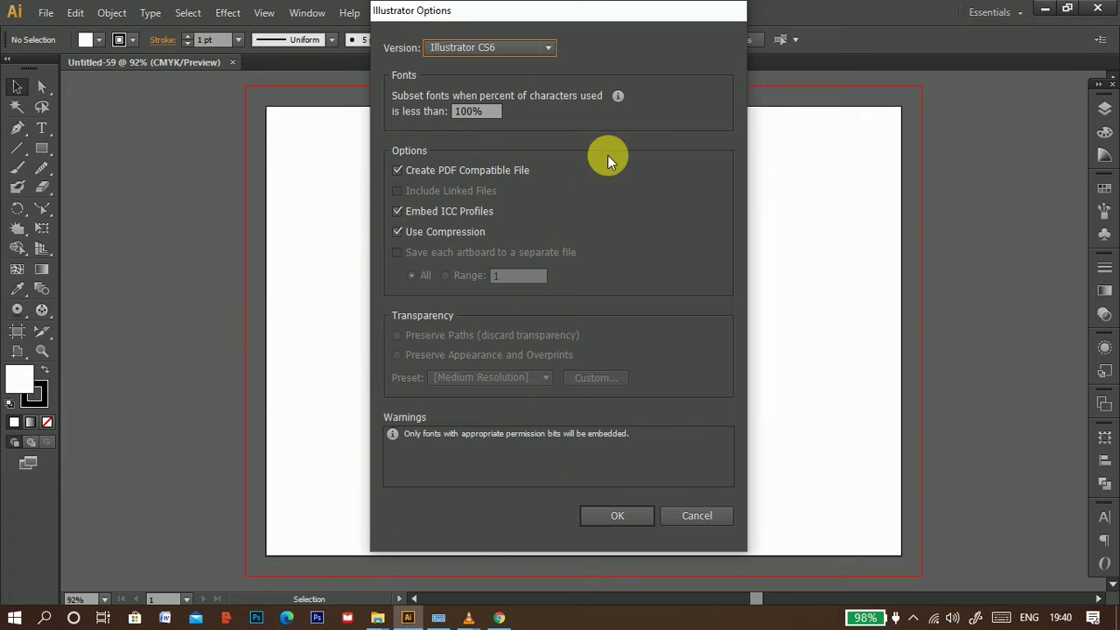
- Keep Illustrator CS6 as the file version and confirm saving asd.ai
click(548, 46)
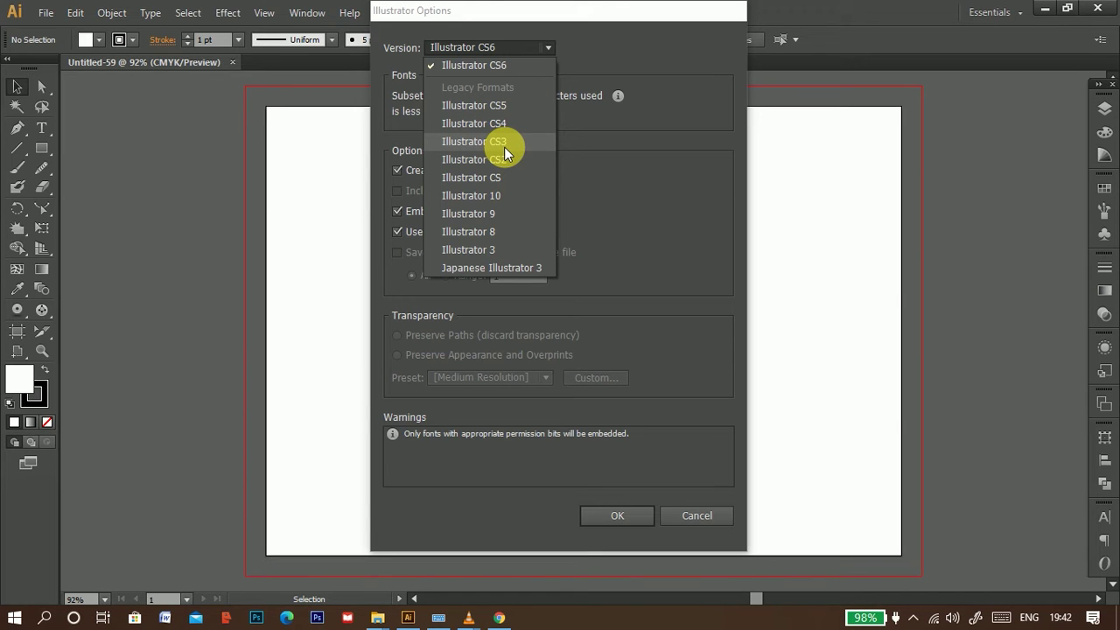
click(634, 34)
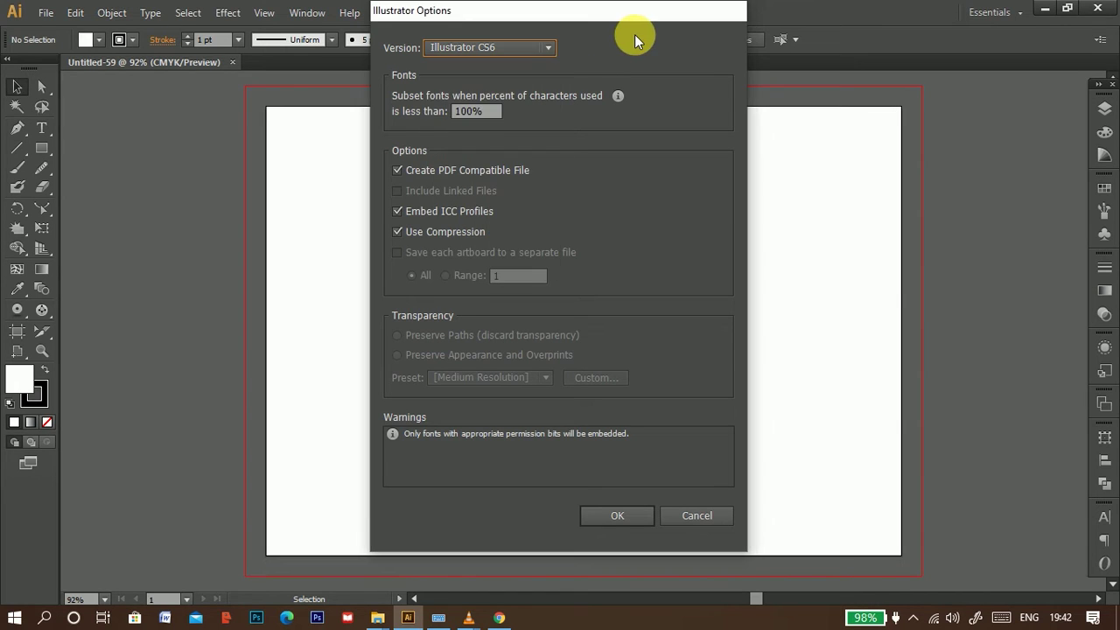
click(617, 516)
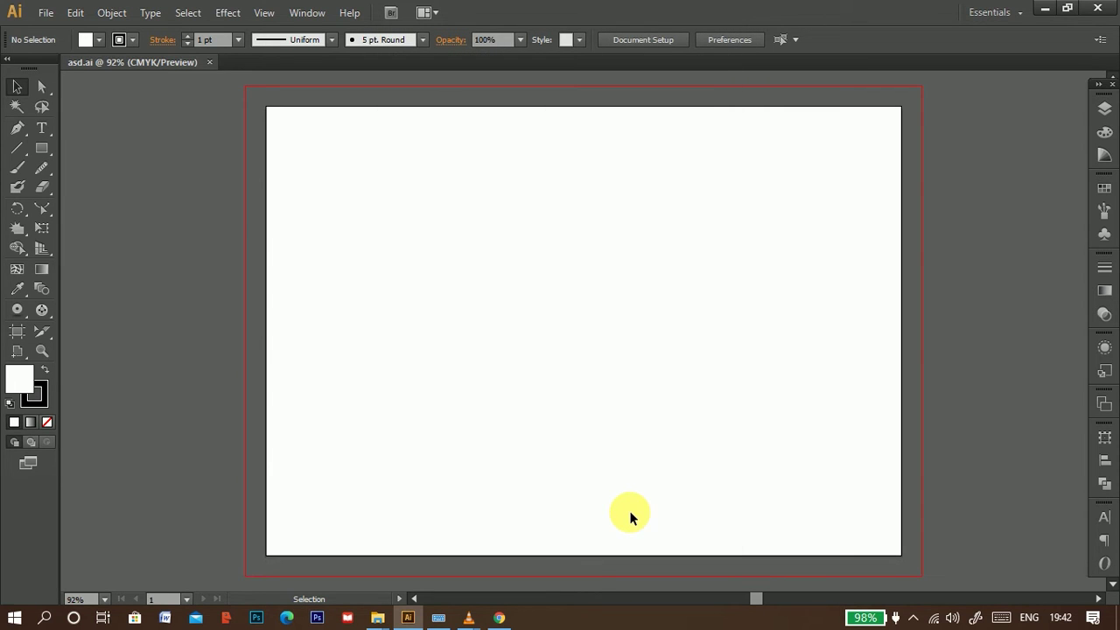
- Close asd.ai and create a new blank landscape document
click(209, 62)
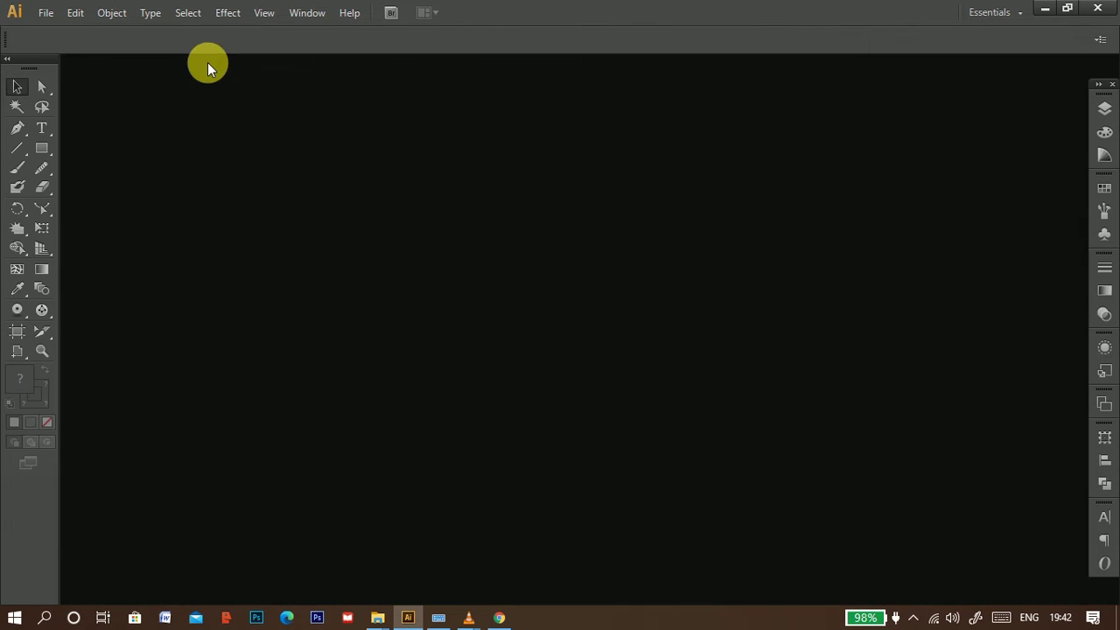
click(45, 14)
mouse_move(99, 86)
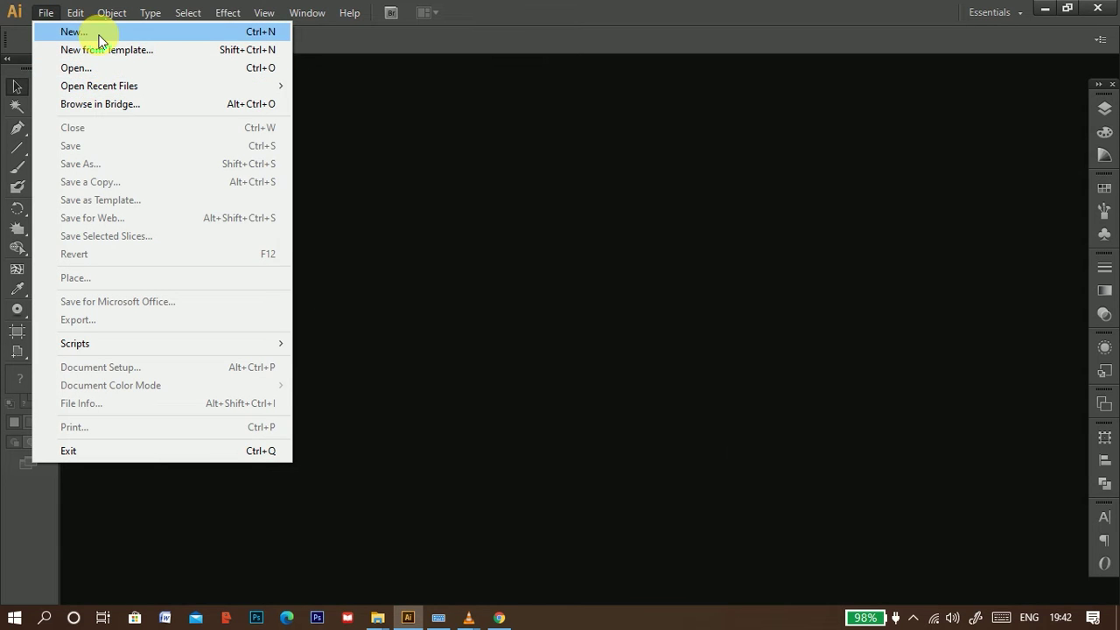
click(74, 32)
click(595, 423)
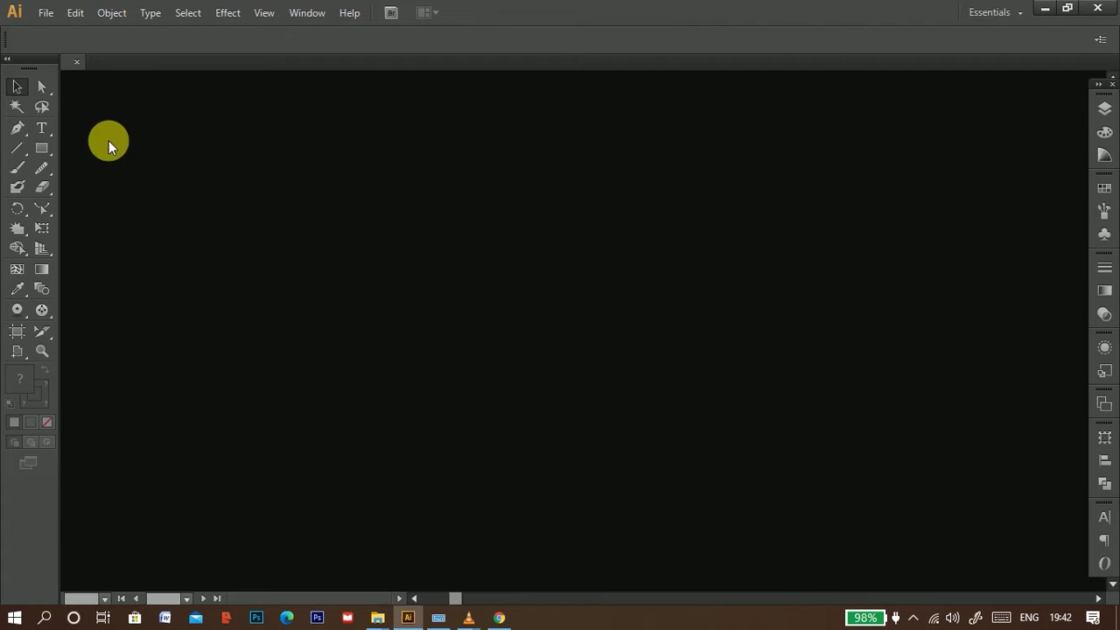
- Save the new document as asdas on the Desktop in Illustrator CS6 format
click(45, 13)
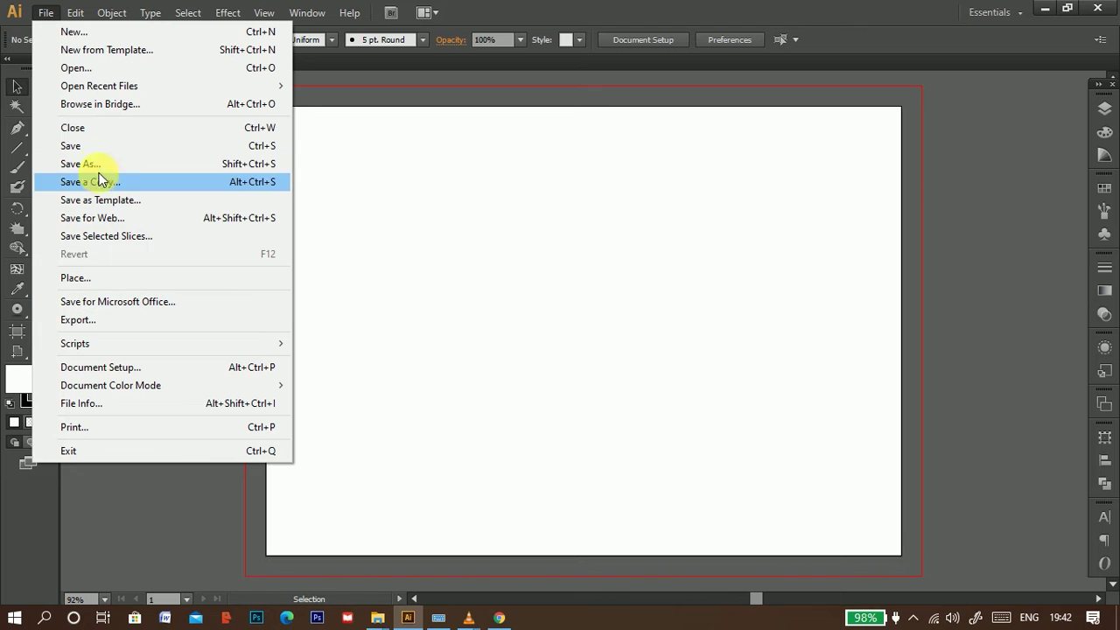
click(93, 147)
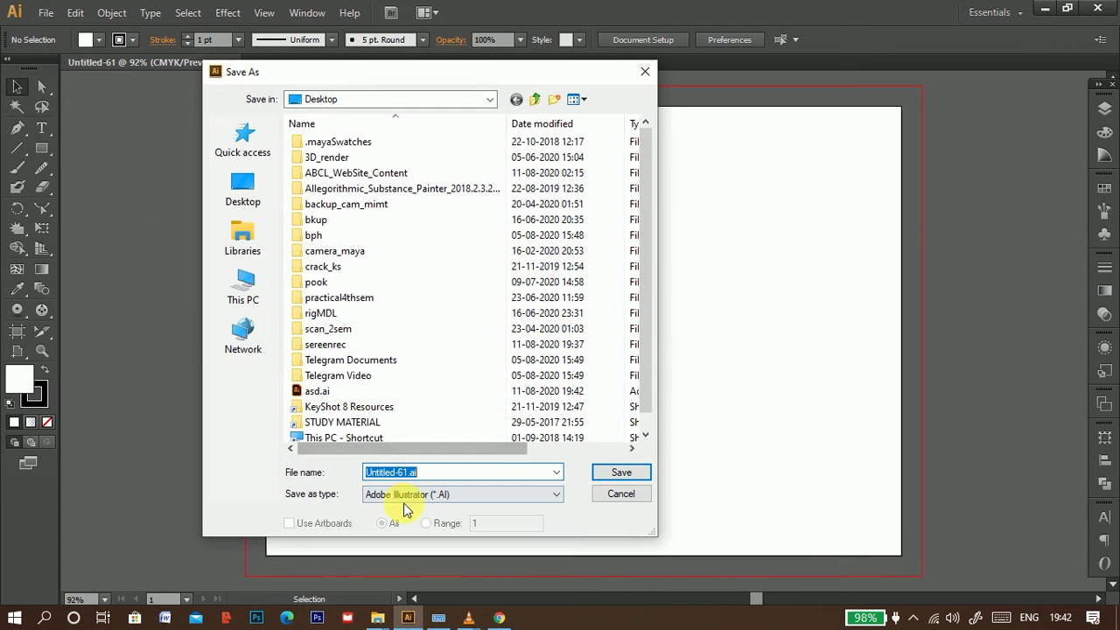
text(asdas)
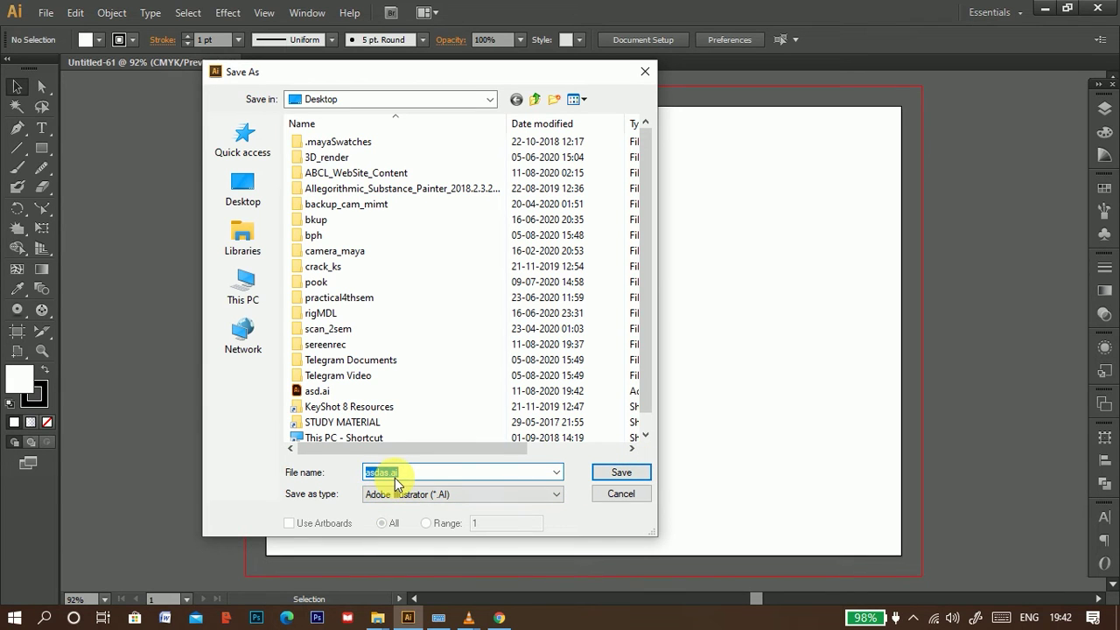
click(613, 474)
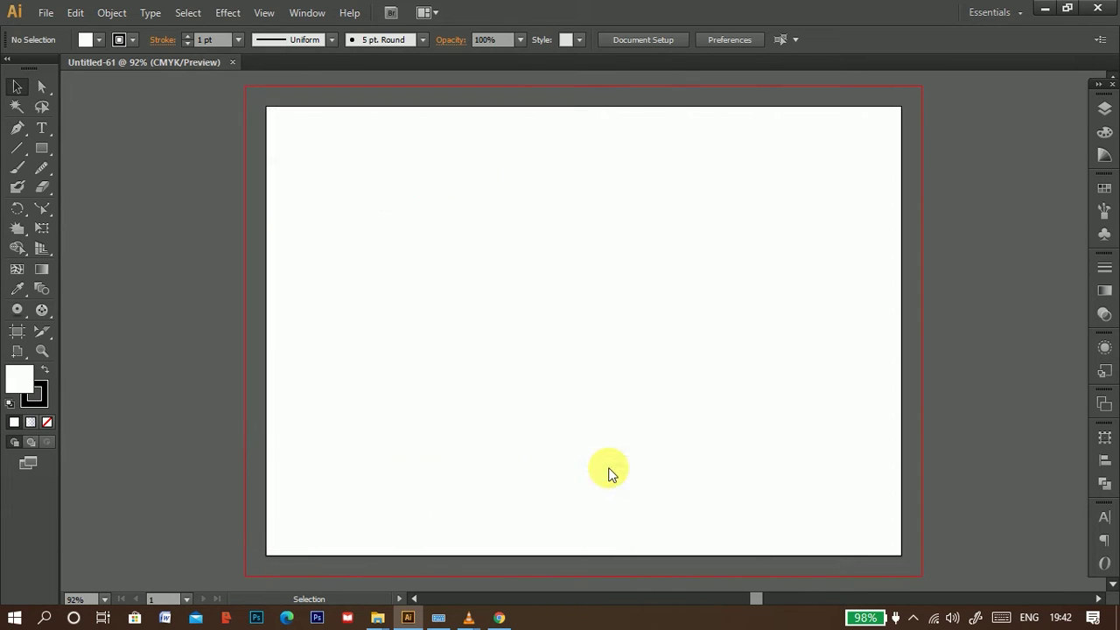
click(550, 46)
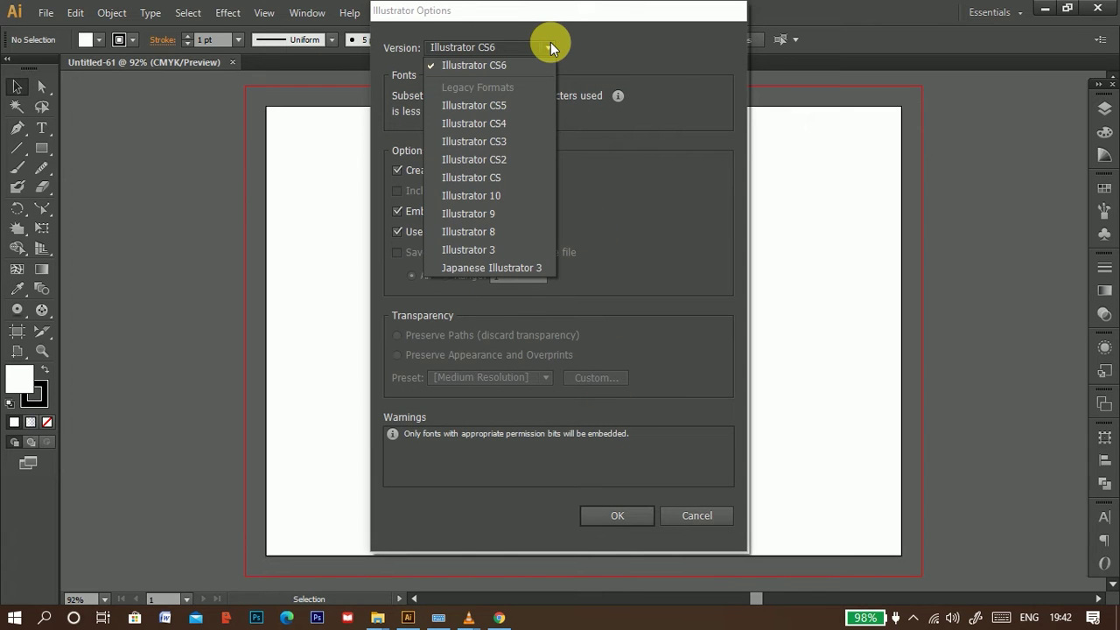
click(550, 44)
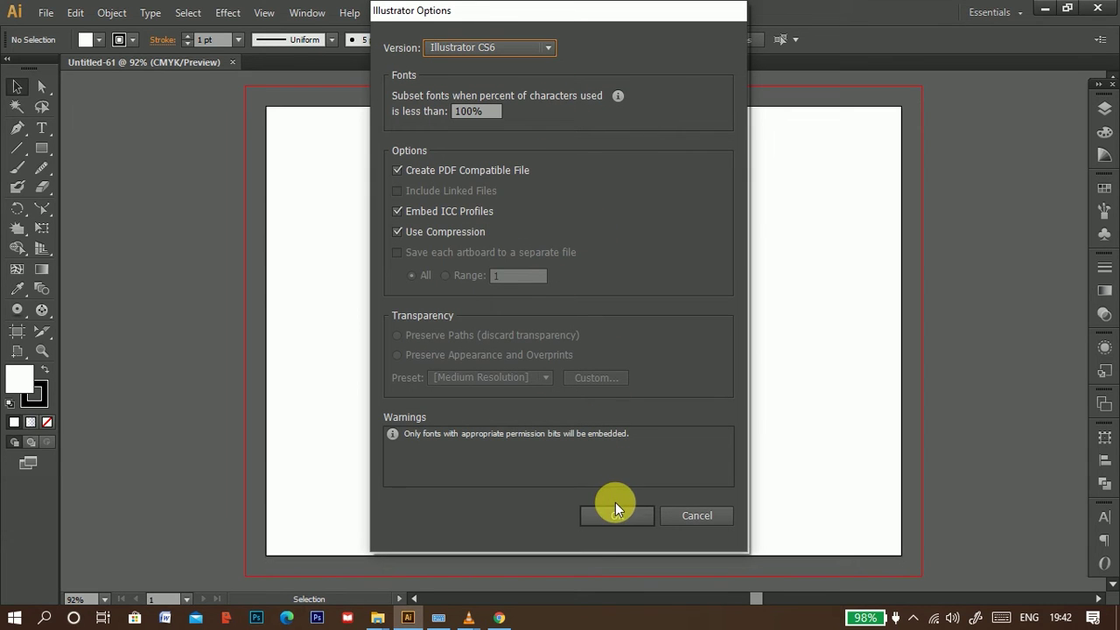
click(703, 513)
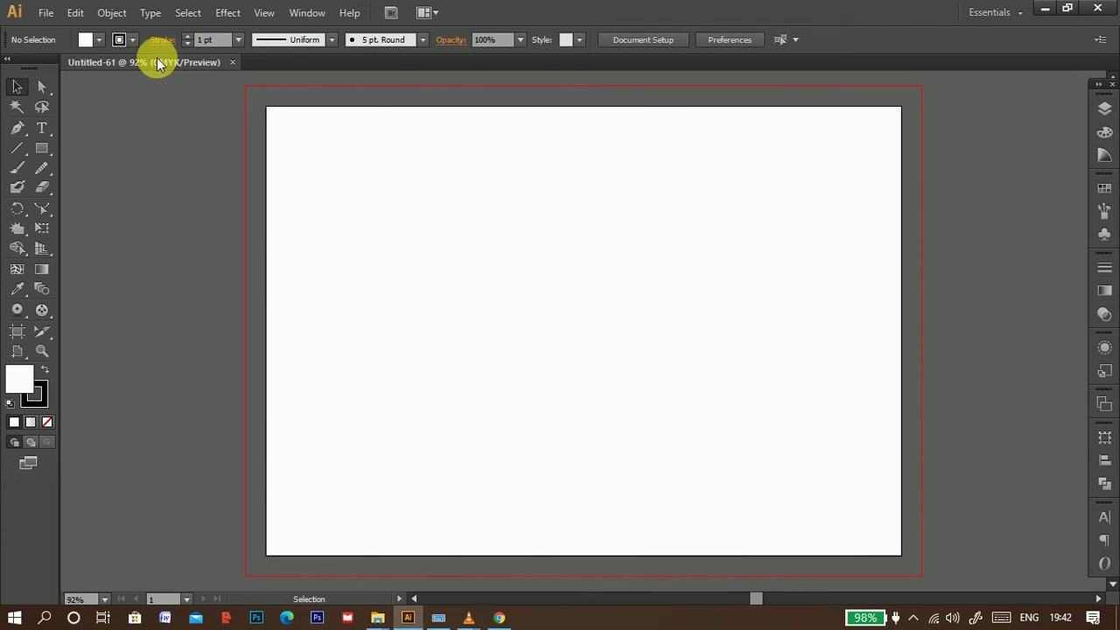
- Start a Save As for the document, then cancel it
click(45, 12)
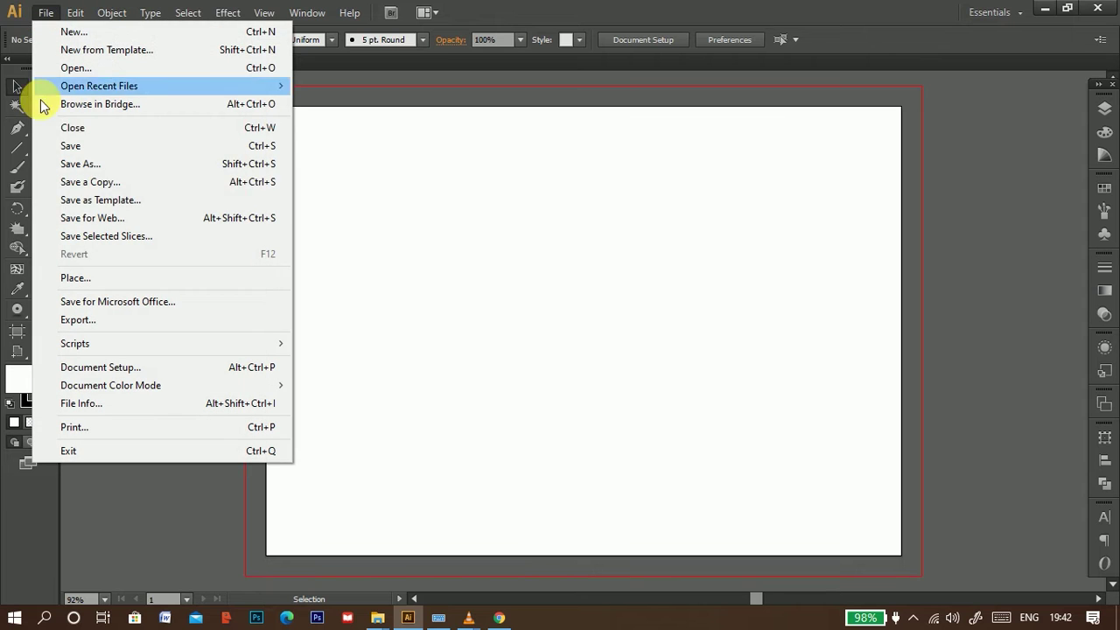
click(67, 164)
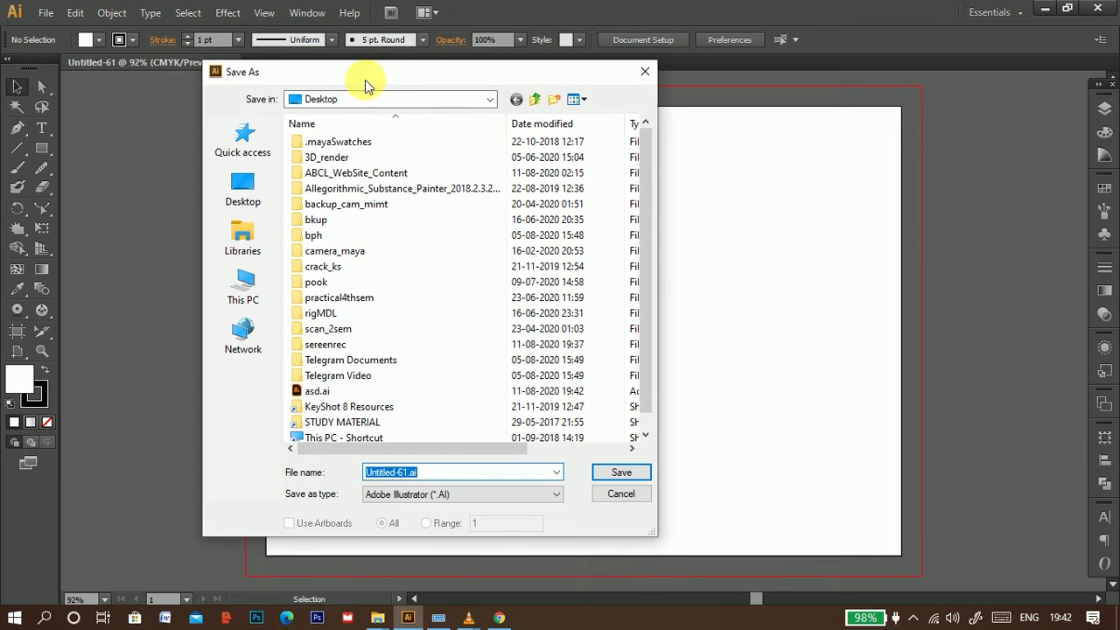
click(644, 70)
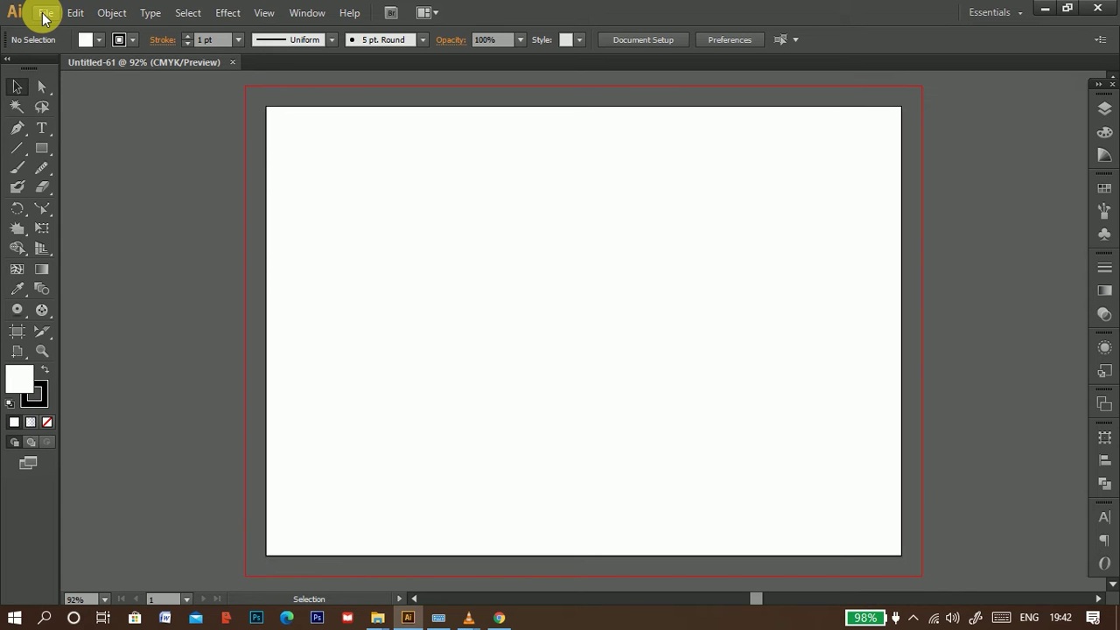
- Draw a rectangle in the upper left of the artboard and save over asd.ai on the Desktop
click(41, 148)
drag(368, 191, 563, 317)
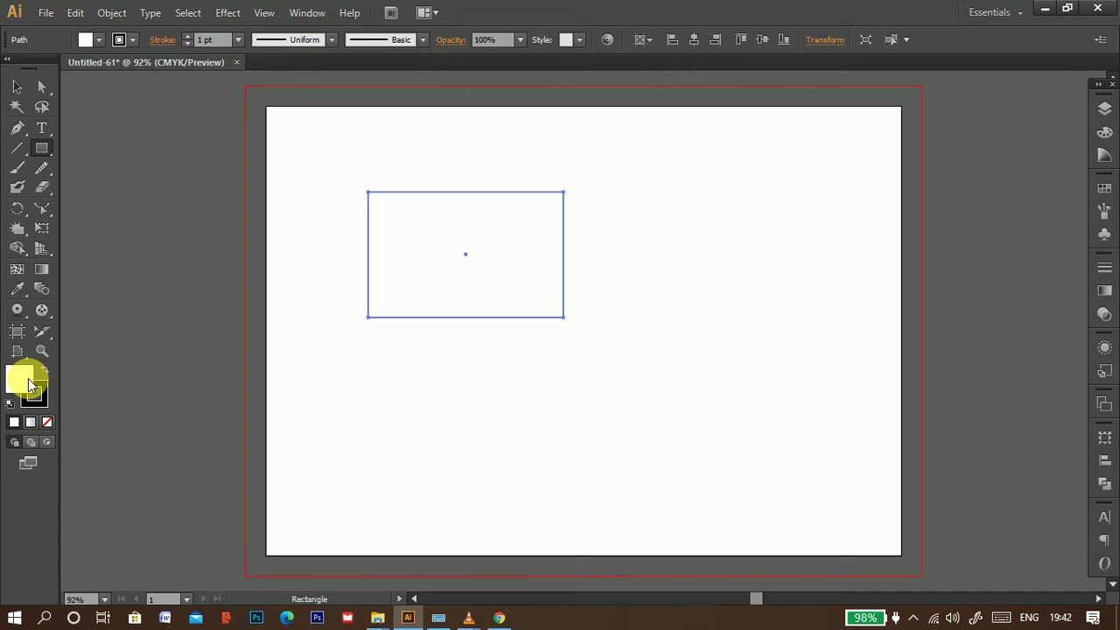
click(42, 12)
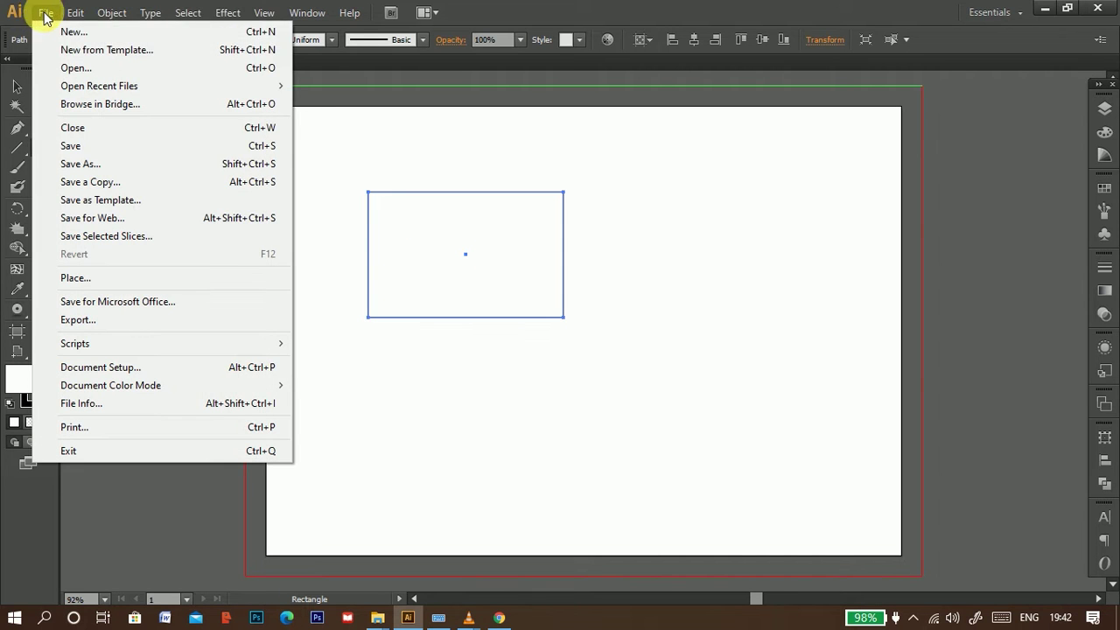
click(79, 147)
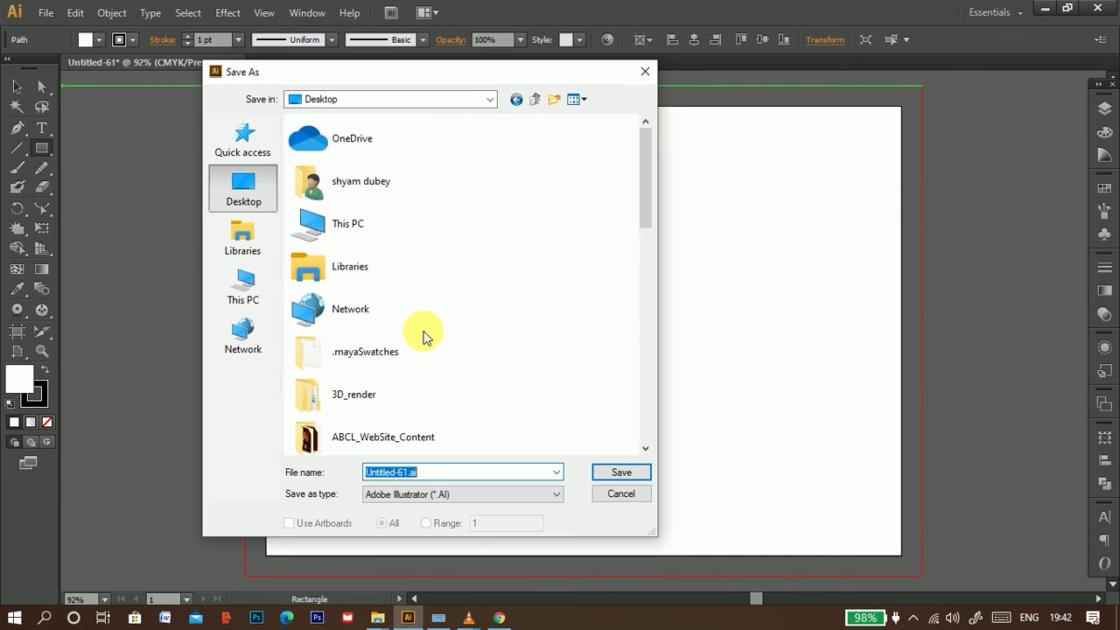
scroll(429, 335, down, 10)
click(384, 317)
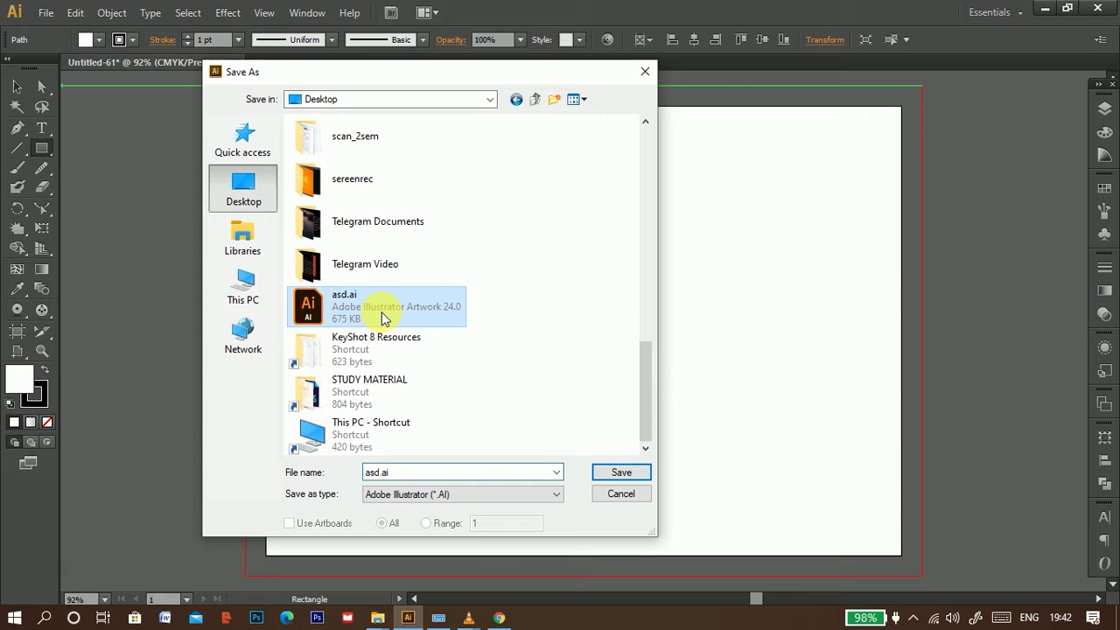
click(615, 474)
click(584, 367)
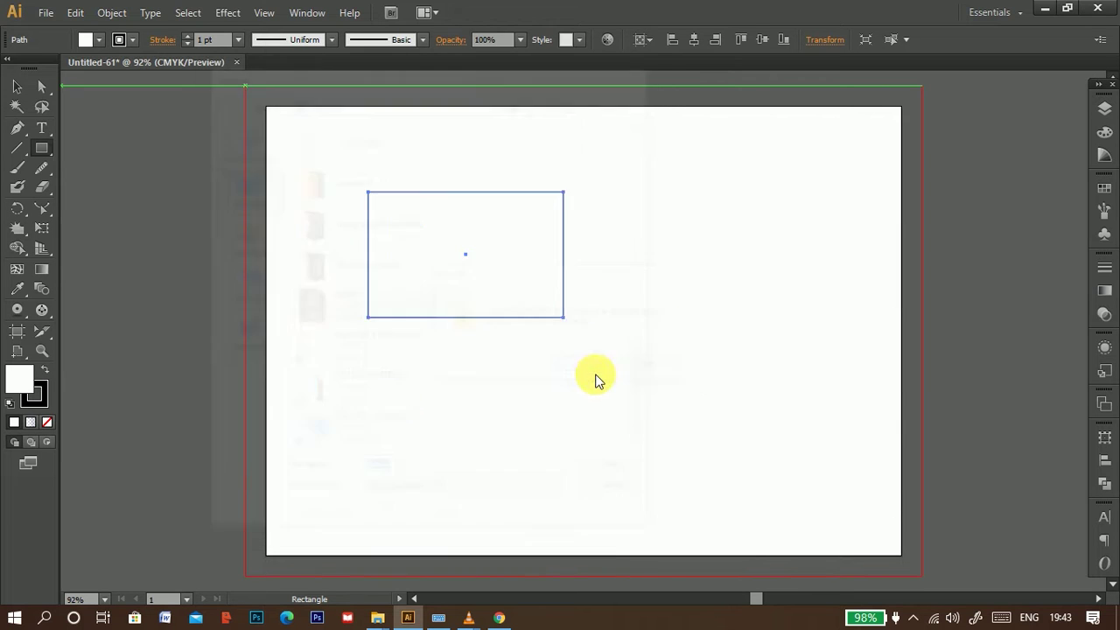
click(613, 514)
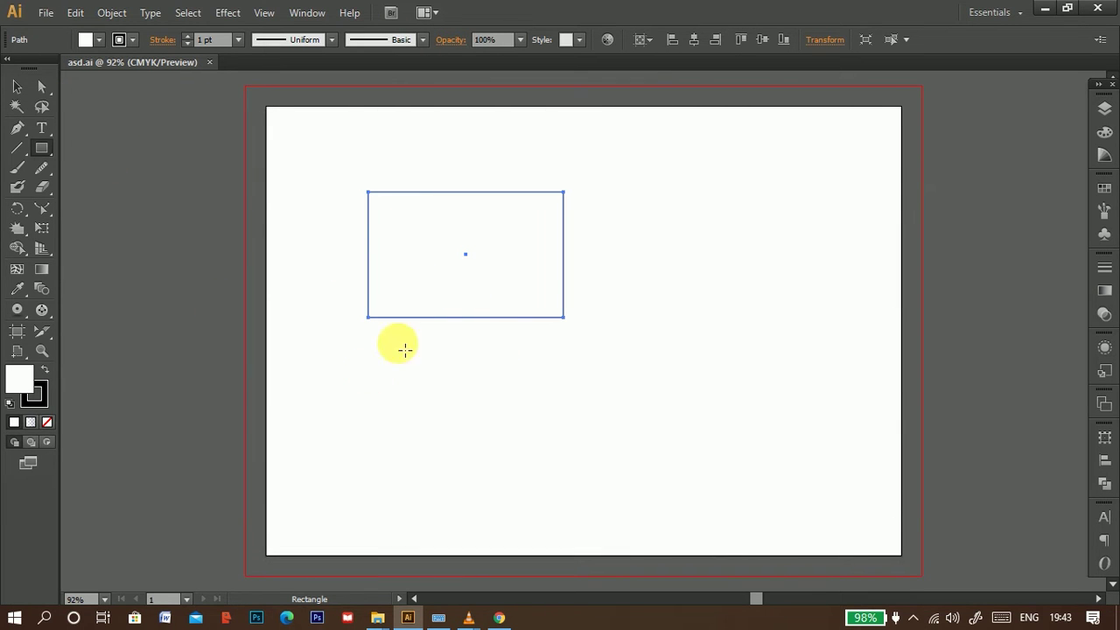
- Draw a many-rayed starburst at the lower right of the artboard and save the document
click(47, 148)
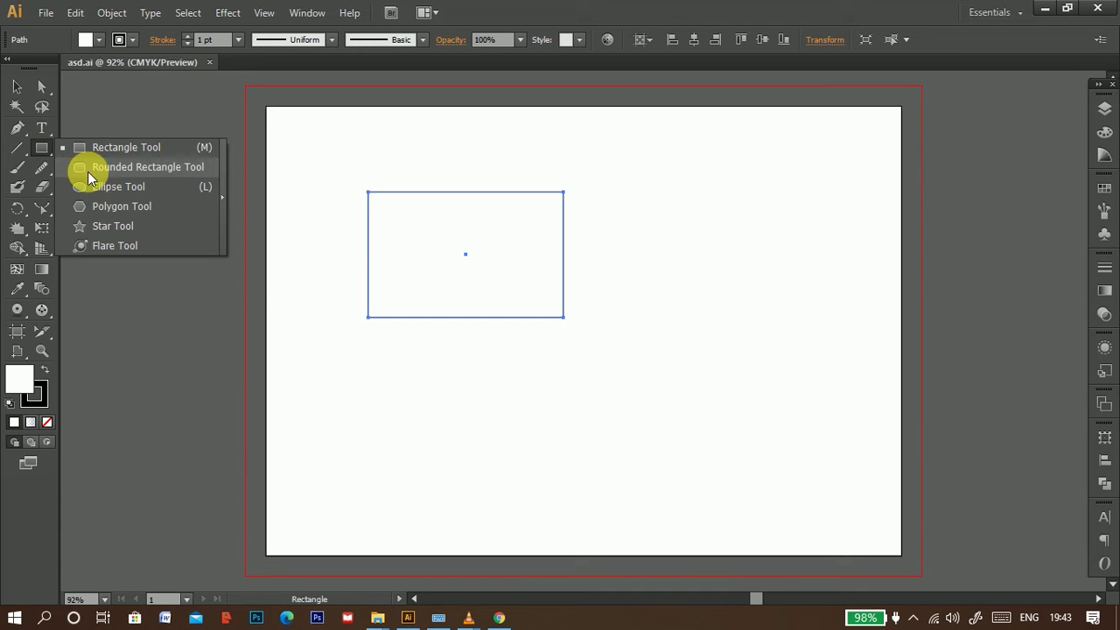
click(114, 226)
mouse_move(781, 426)
mouse_down()
mouse_move(790, 469)
mouse_move(770, 444)
mouse_up()
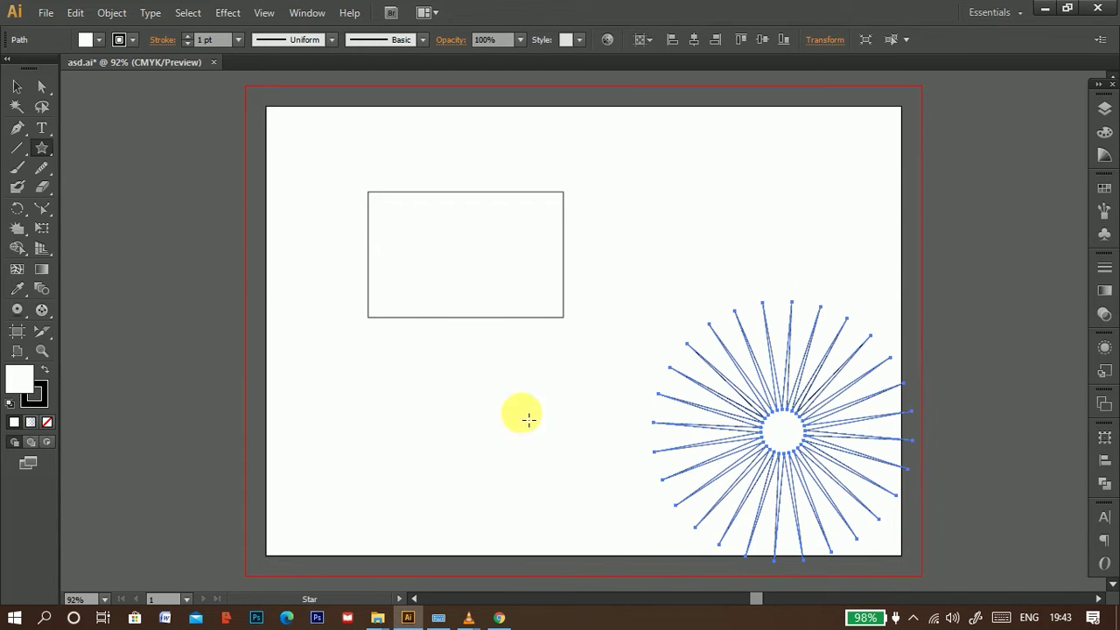
click(46, 12)
click(94, 145)
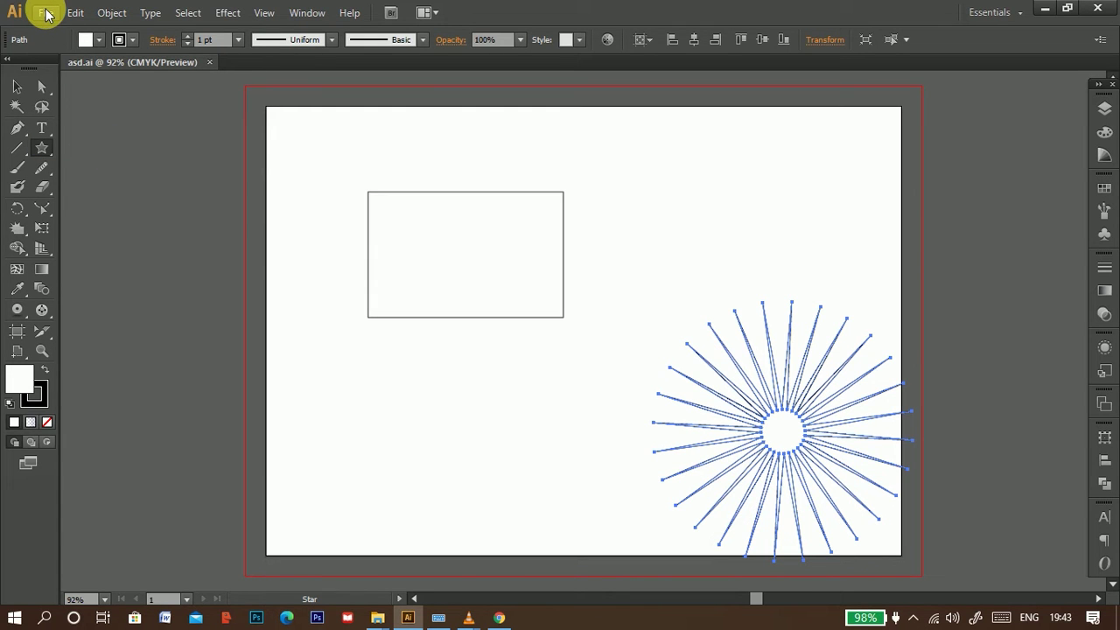
- Draw a crimson-filled pentagon and move it up and right over the rectangle
click(43, 150)
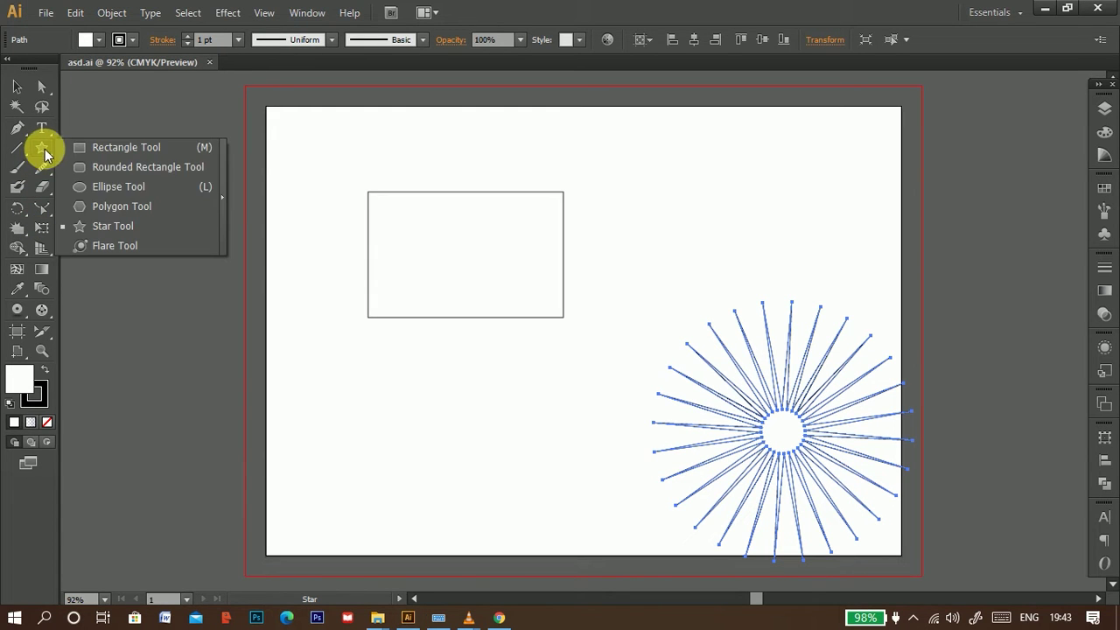
click(110, 205)
drag(426, 395, 556, 398)
double_click(19, 377)
click(481, 224)
click(662, 200)
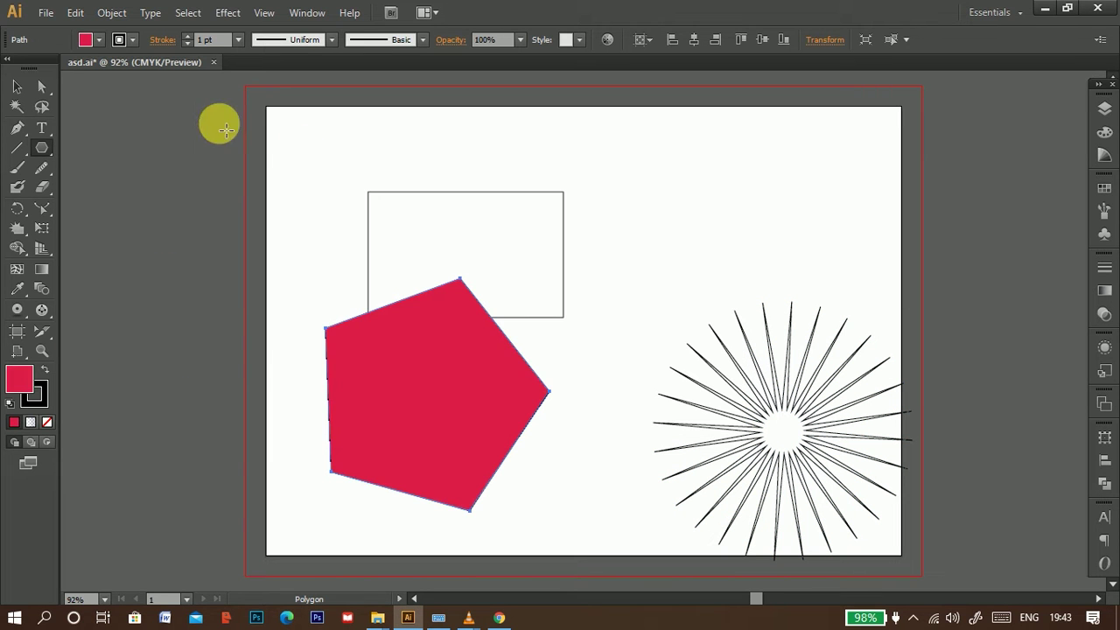
click(15, 86)
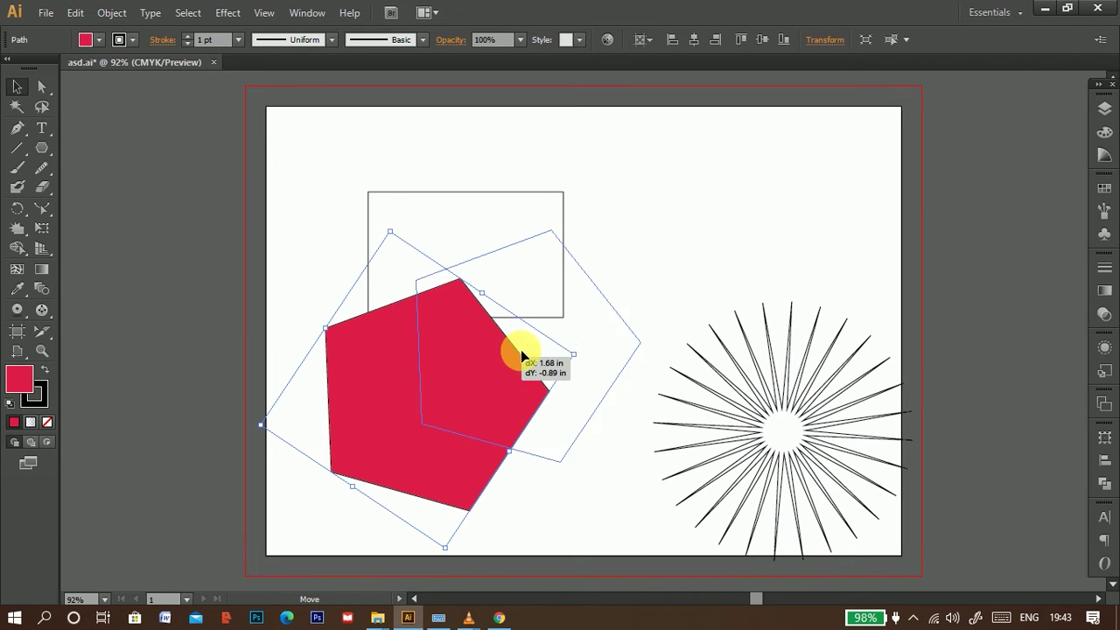
drag(412, 405, 520, 347)
- Save the drawing as asd0.ai by adding 0 to the name, then close its tab
click(45, 12)
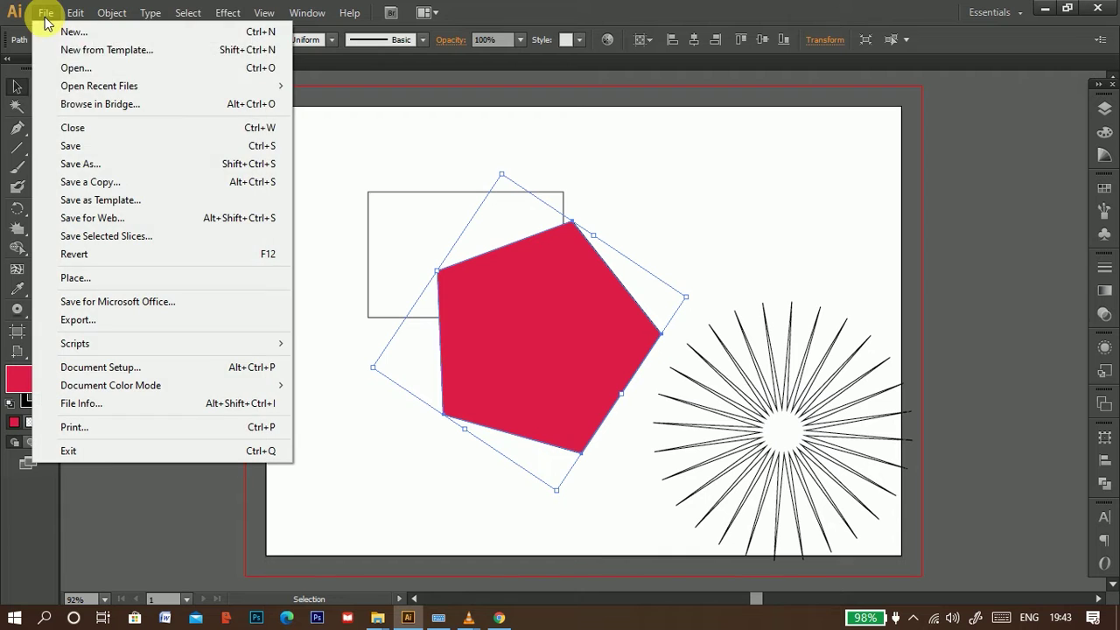
click(84, 165)
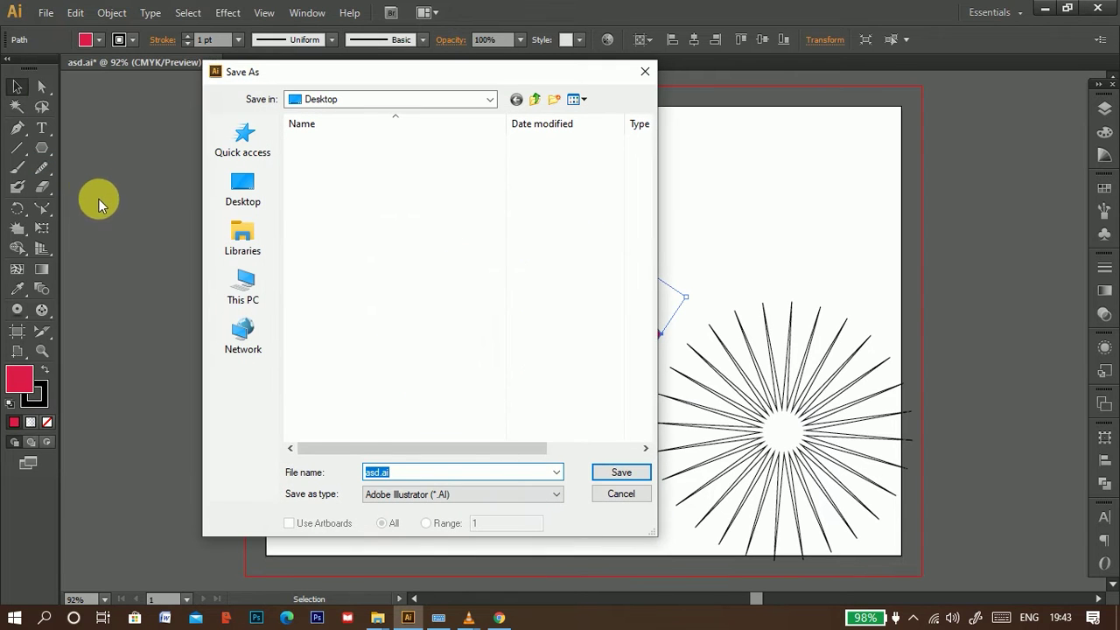
key(Tab)
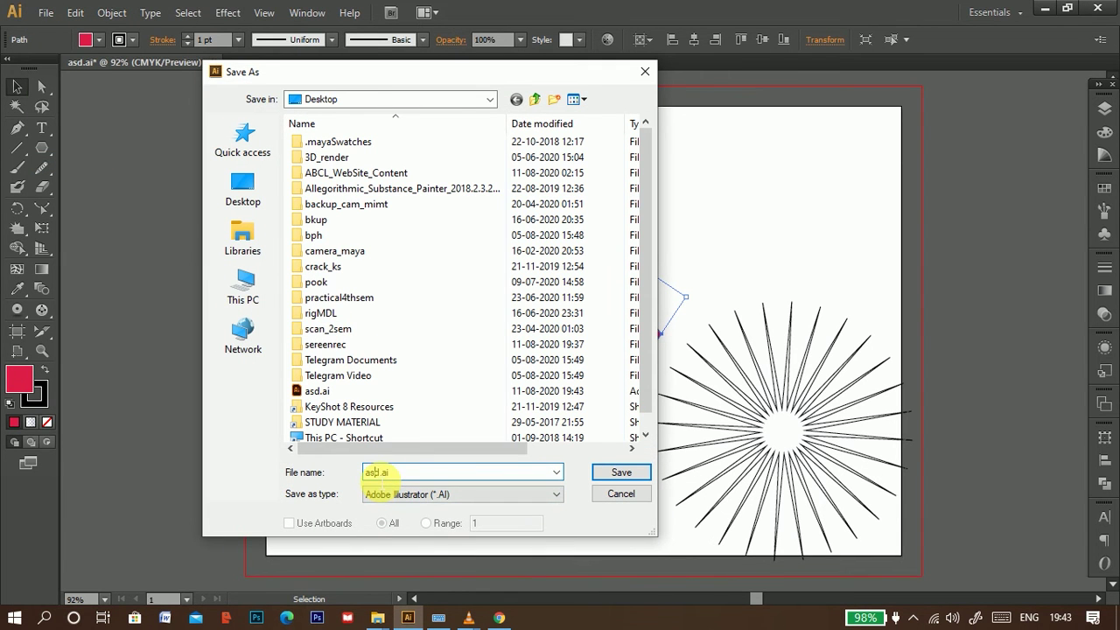
click(382, 472)
text(0)
click(621, 474)
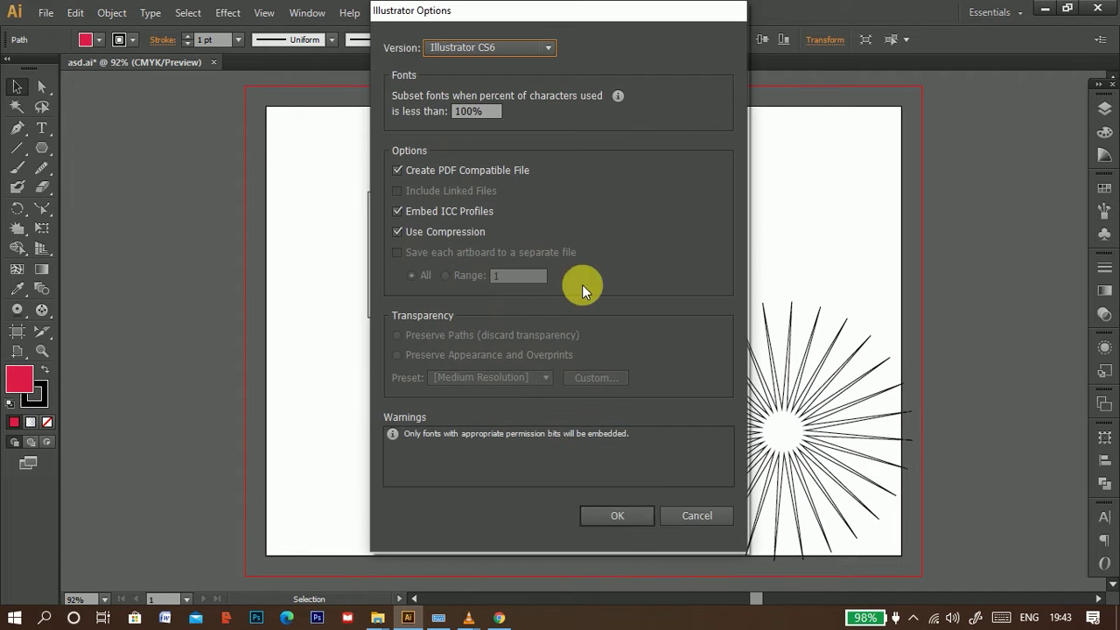
click(617, 516)
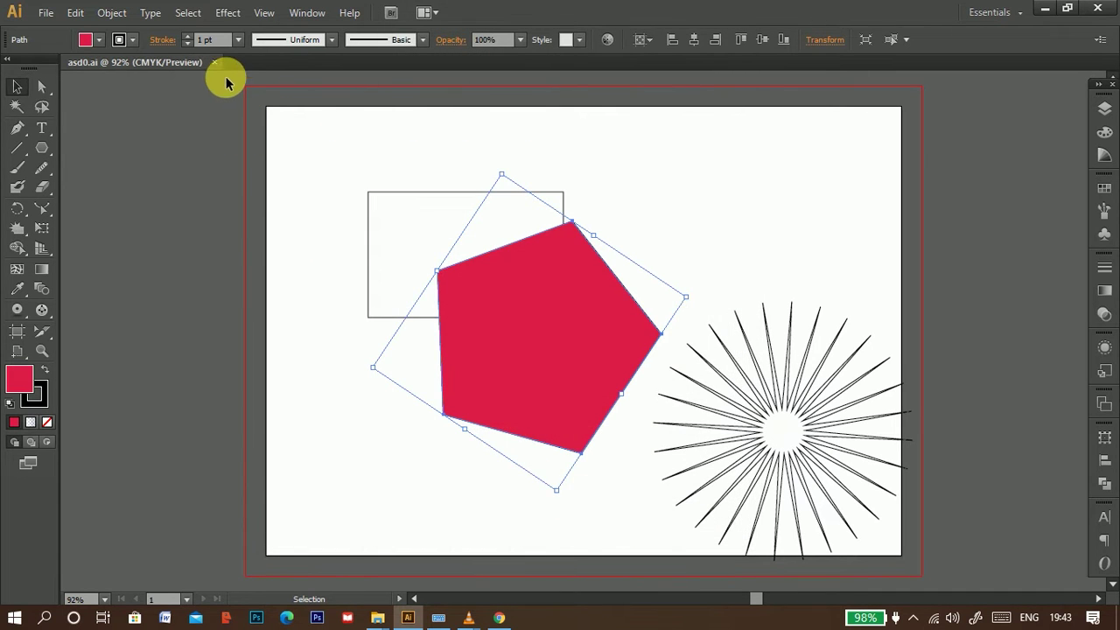
click(213, 63)
- Reopen asd.ai from the Desktop
click(51, 16)
click(45, 12)
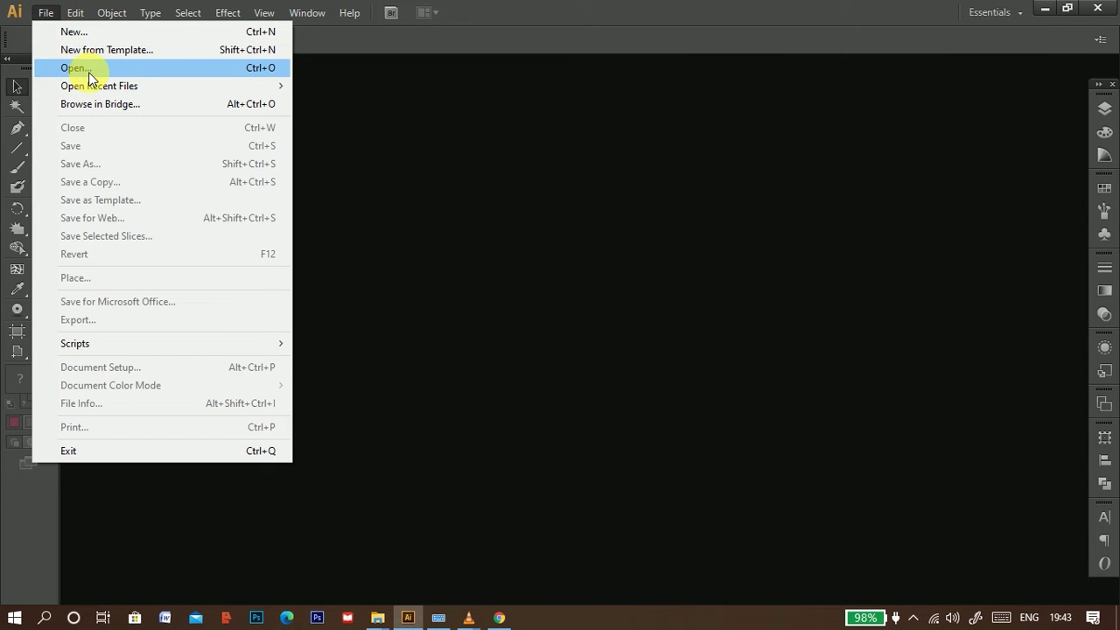
click(88, 70)
click(259, 198)
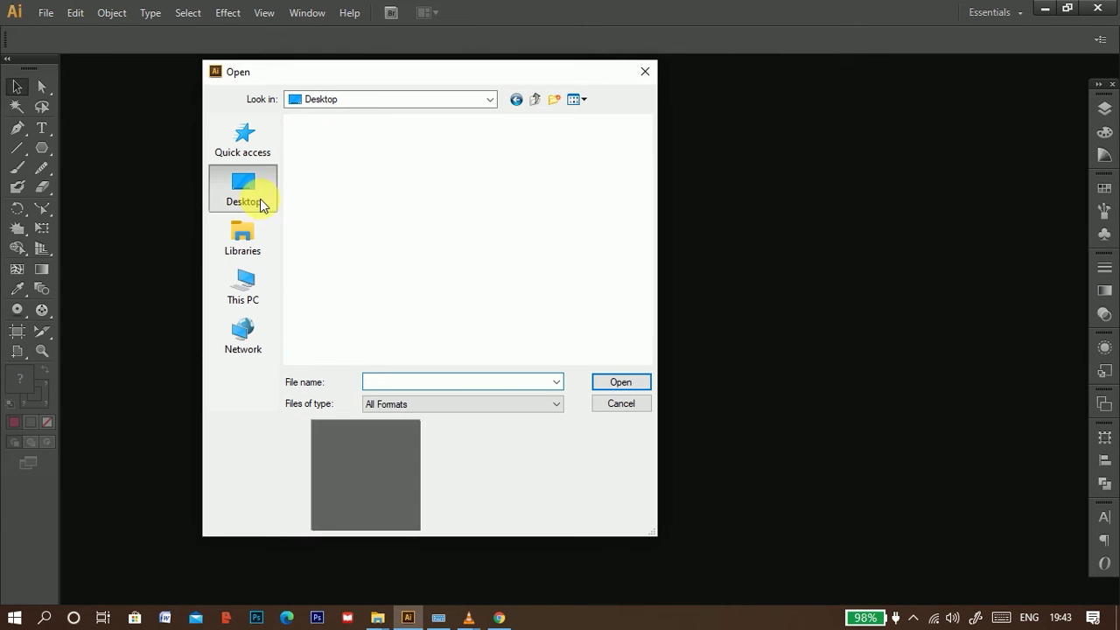
scroll(410, 280, down, 3)
scroll(410, 280, down, 3)
scroll(409, 281, down, 1)
scroll(409, 283, down, 3)
scroll(410, 283, down, 3)
scroll(409, 283, down, 3)
scroll(409, 285, down, 3)
scroll(407, 287, down, 3)
scroll(407, 286, down, 3)
click(361, 175)
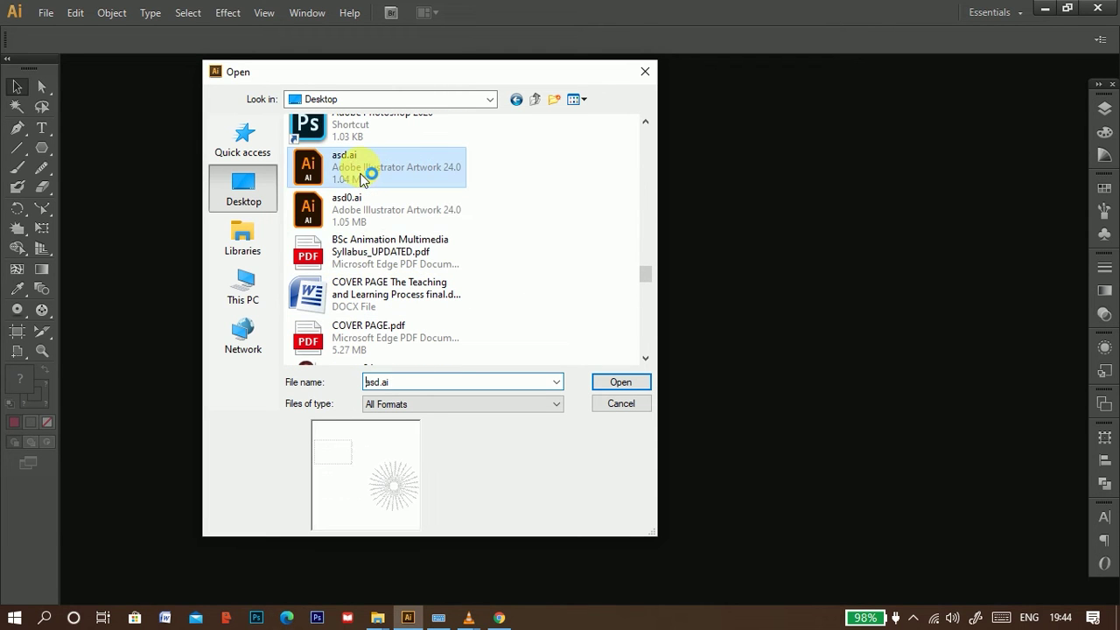
click(595, 382)
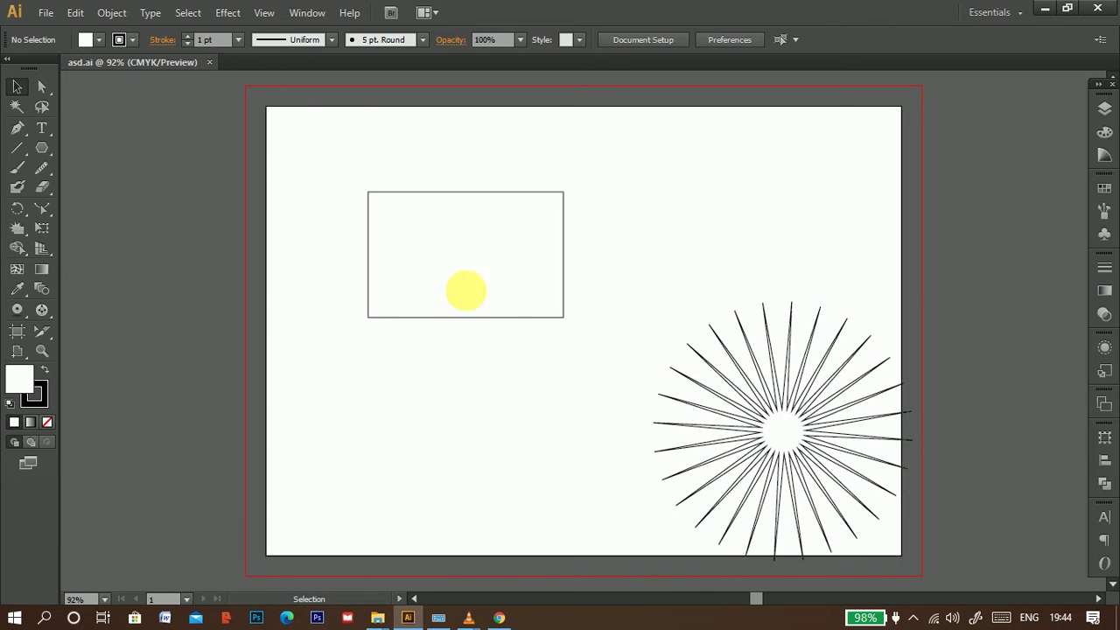
- Open asd0.ai from the Desktop
click(45, 12)
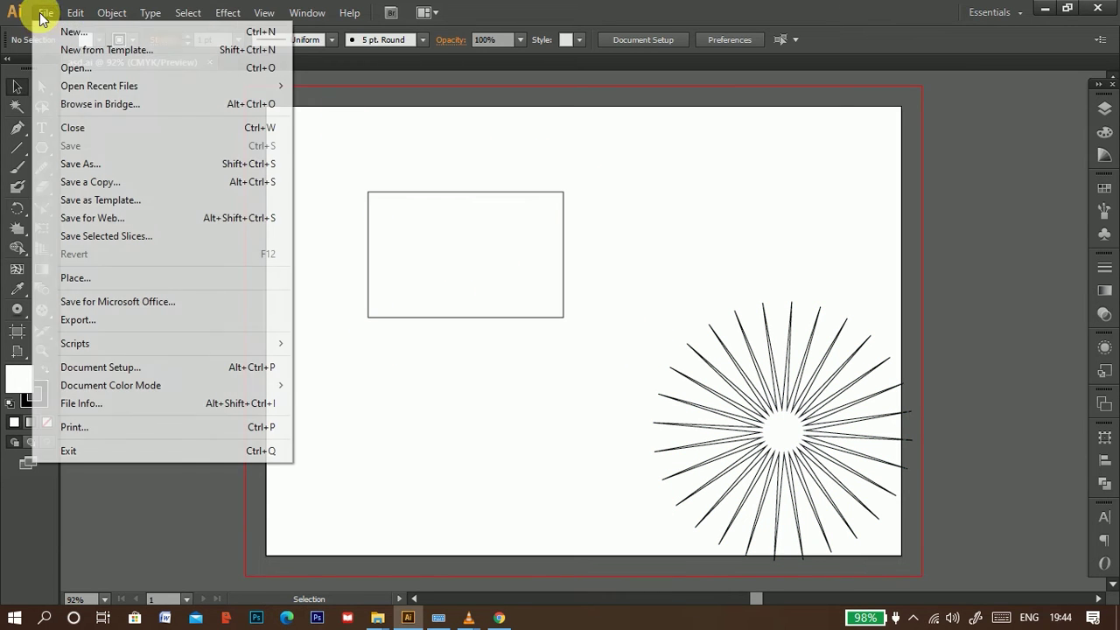
click(75, 68)
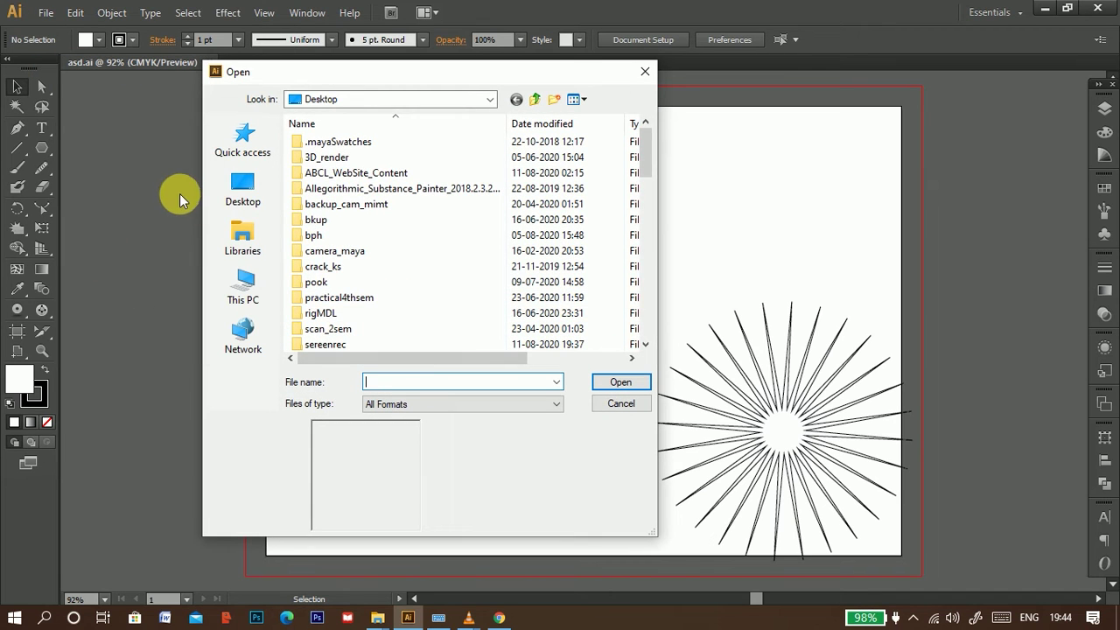
click(234, 197)
scroll(416, 258, down, 5)
scroll(417, 258, down, 3)
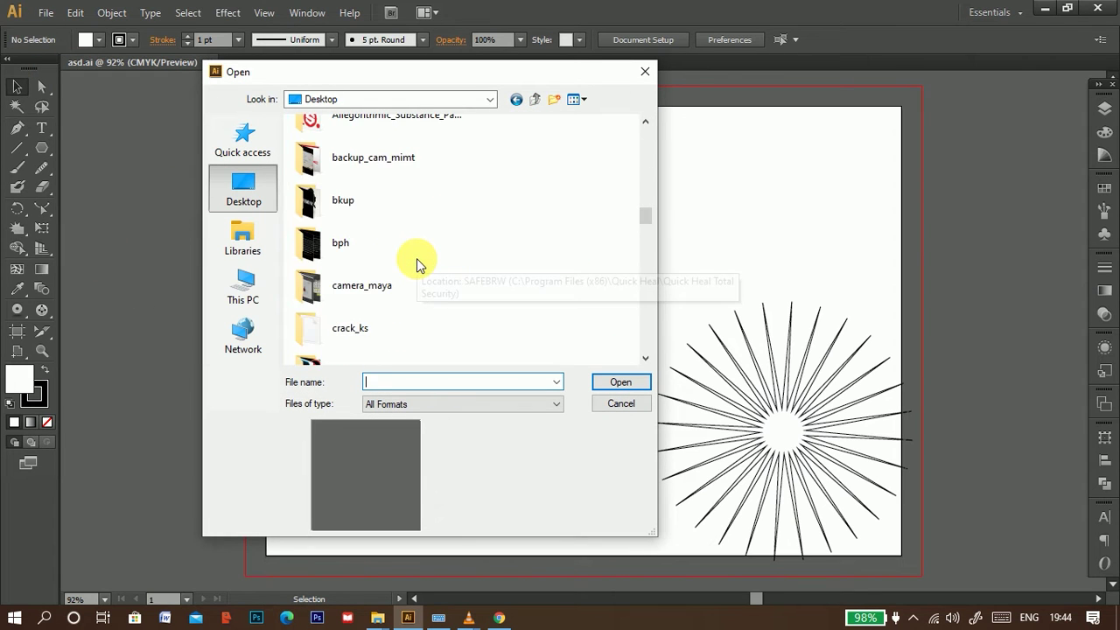
scroll(416, 258, down, 3)
scroll(416, 258, down, 3)
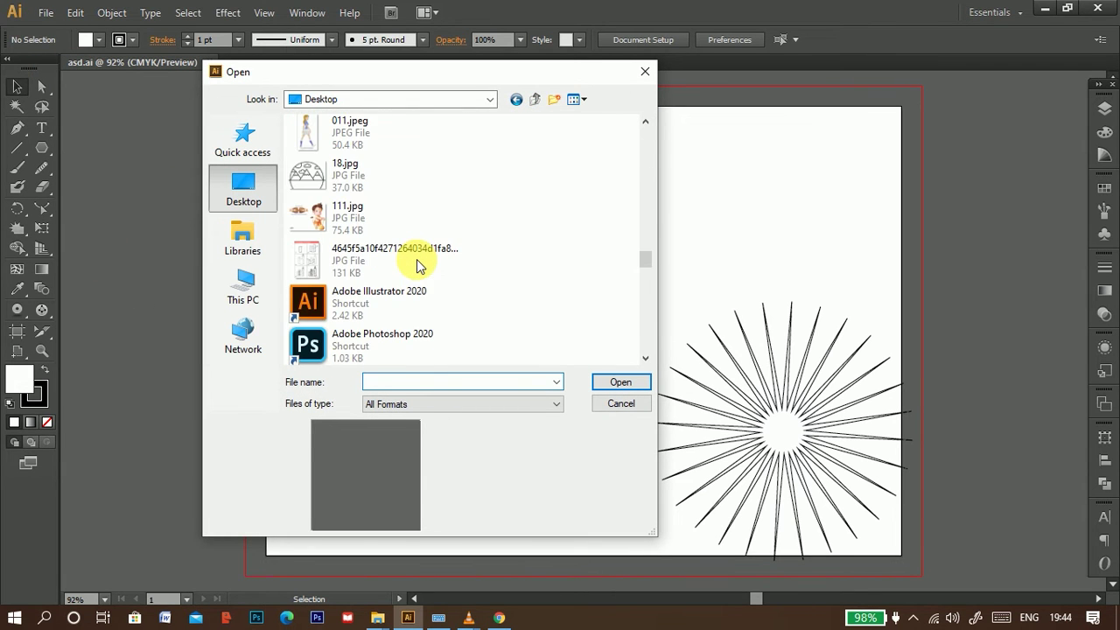
scroll(416, 264, down, 3)
scroll(417, 264, down, 5)
scroll(417, 264, up, 2)
scroll(416, 259, up, 2)
text(aa)
key(a)
key(a)
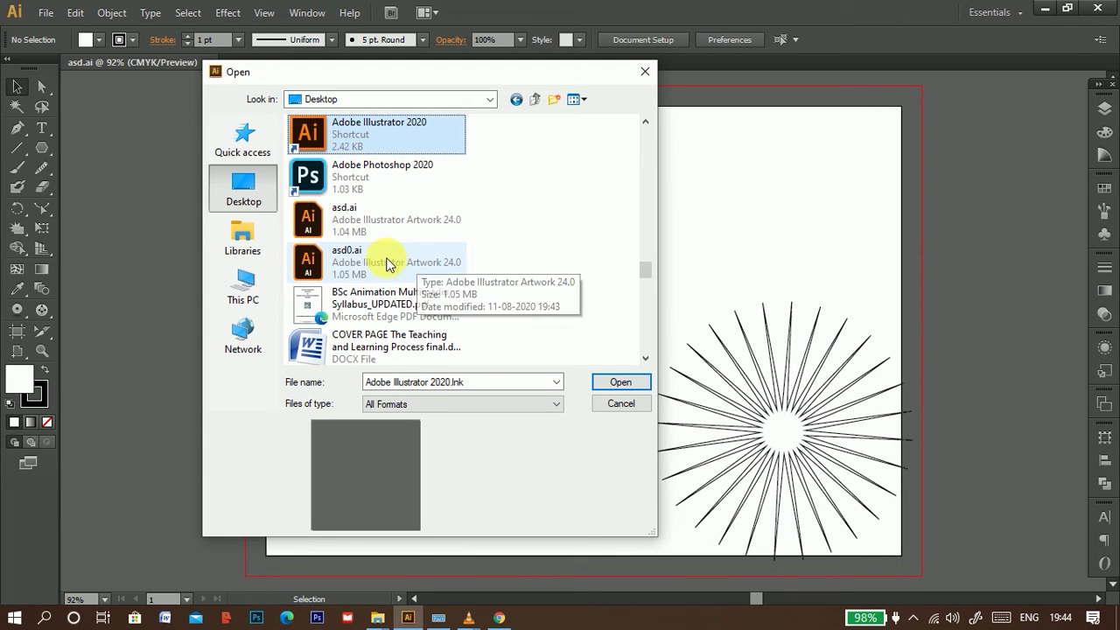
click(385, 263)
click(623, 381)
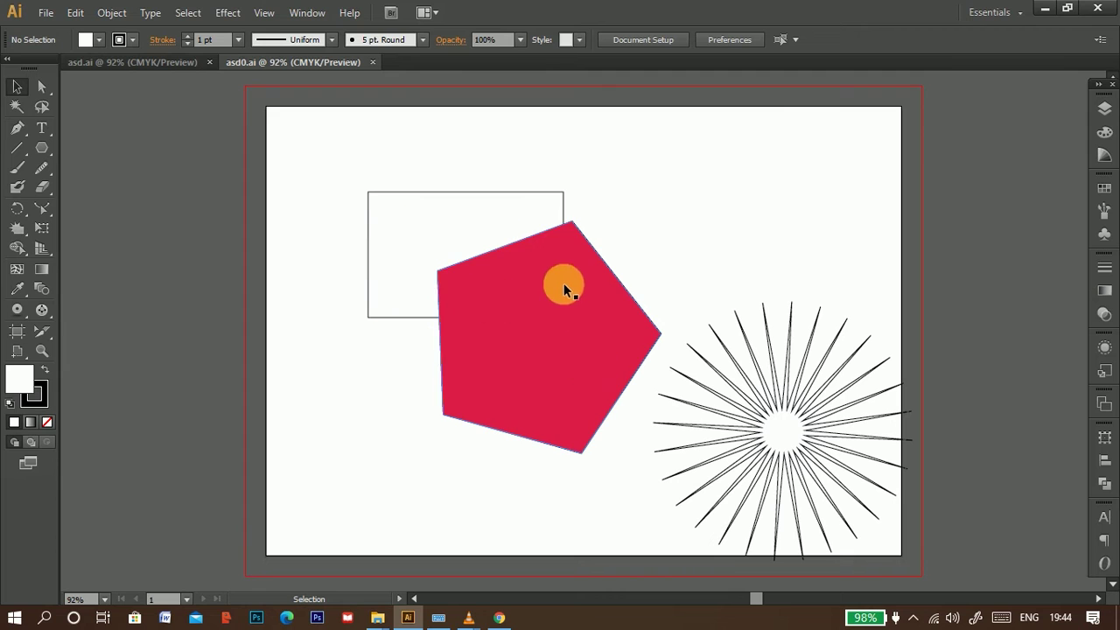
- Switch back and forth between the asd.ai and asd0.ai tabs, ending on asd0.ai
click(105, 66)
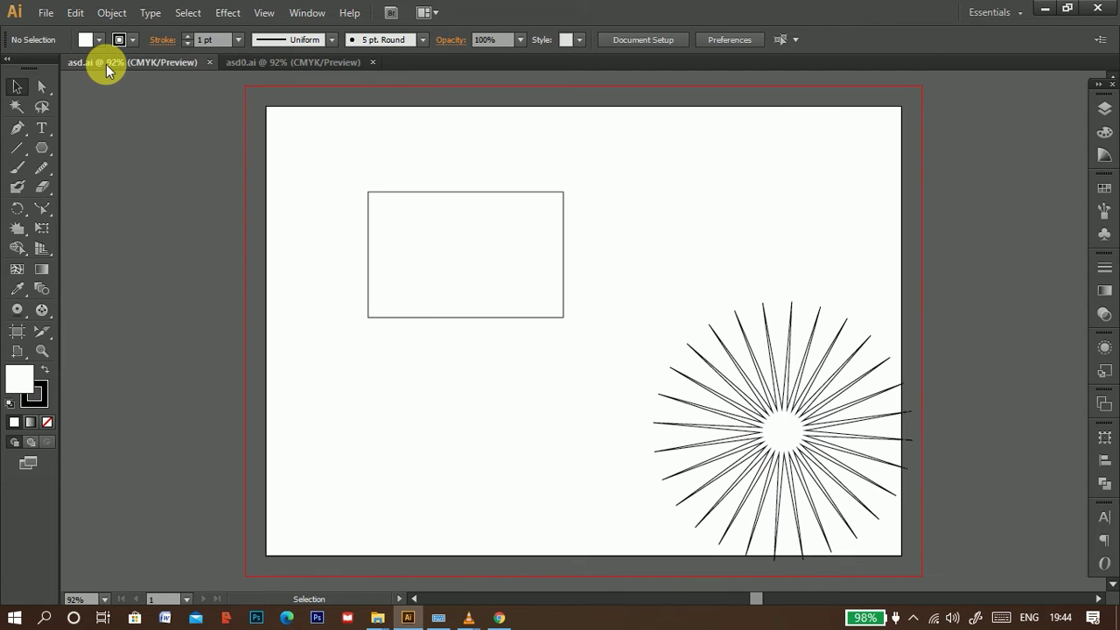
click(284, 62)
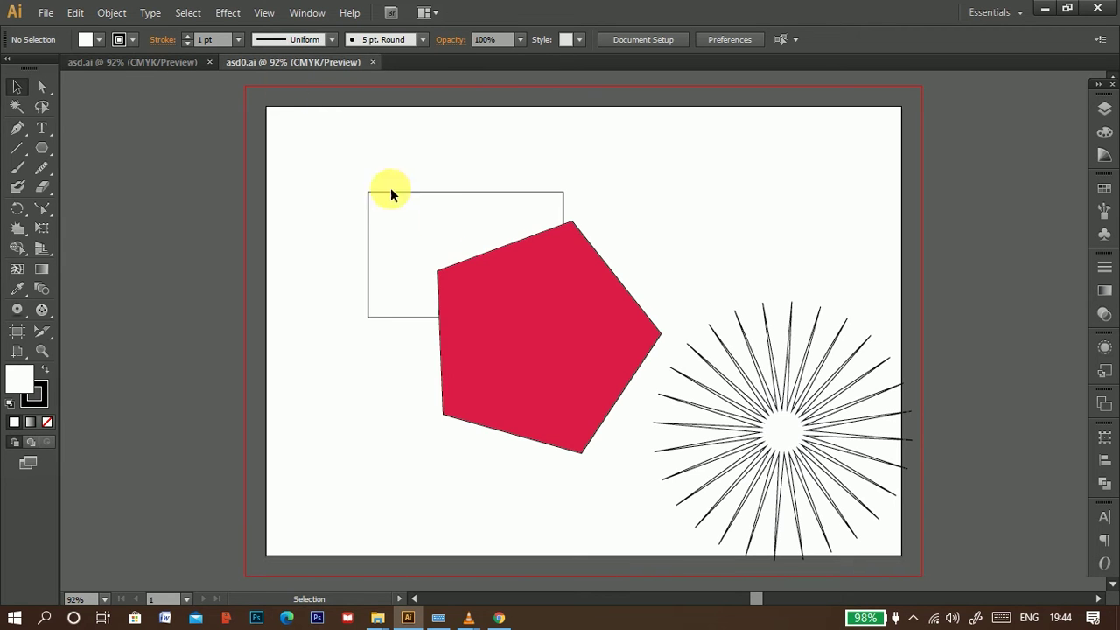
click(147, 63)
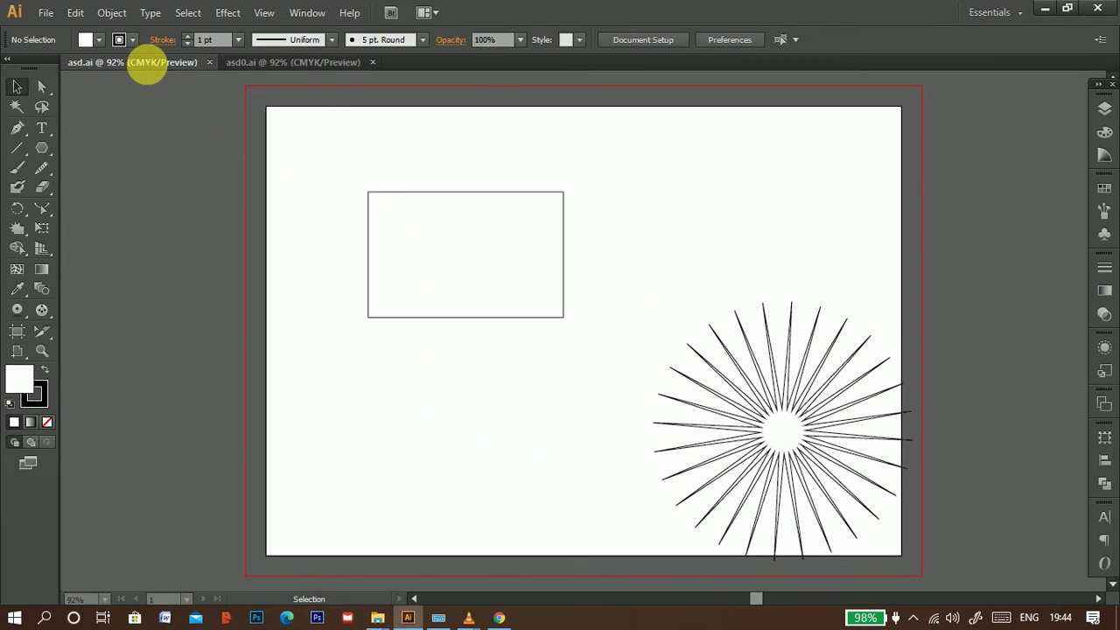
click(255, 62)
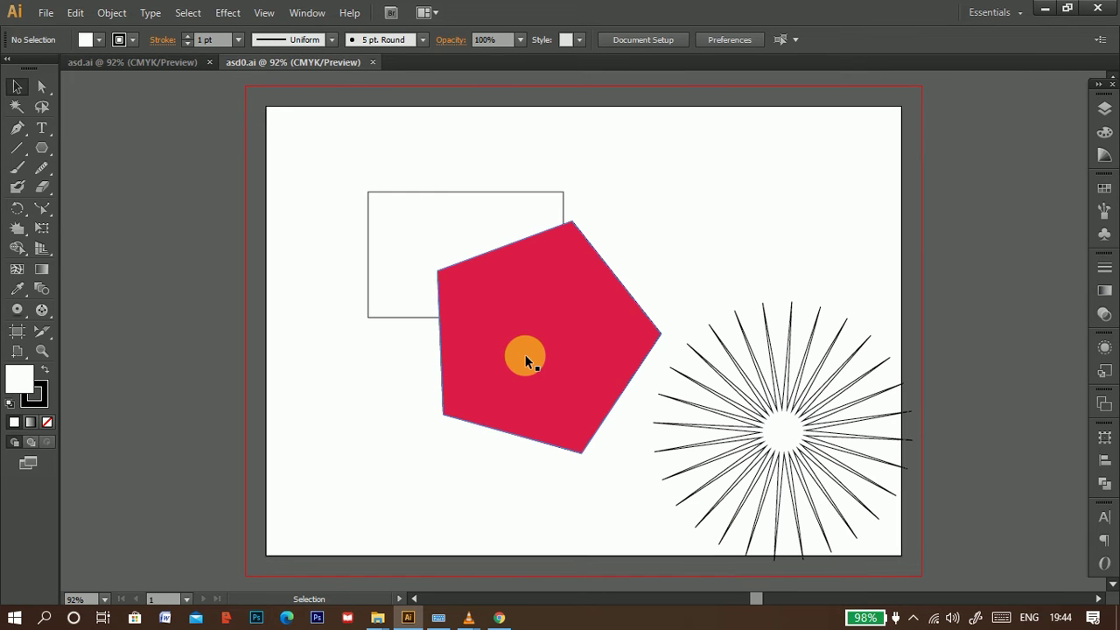
click(46, 12)
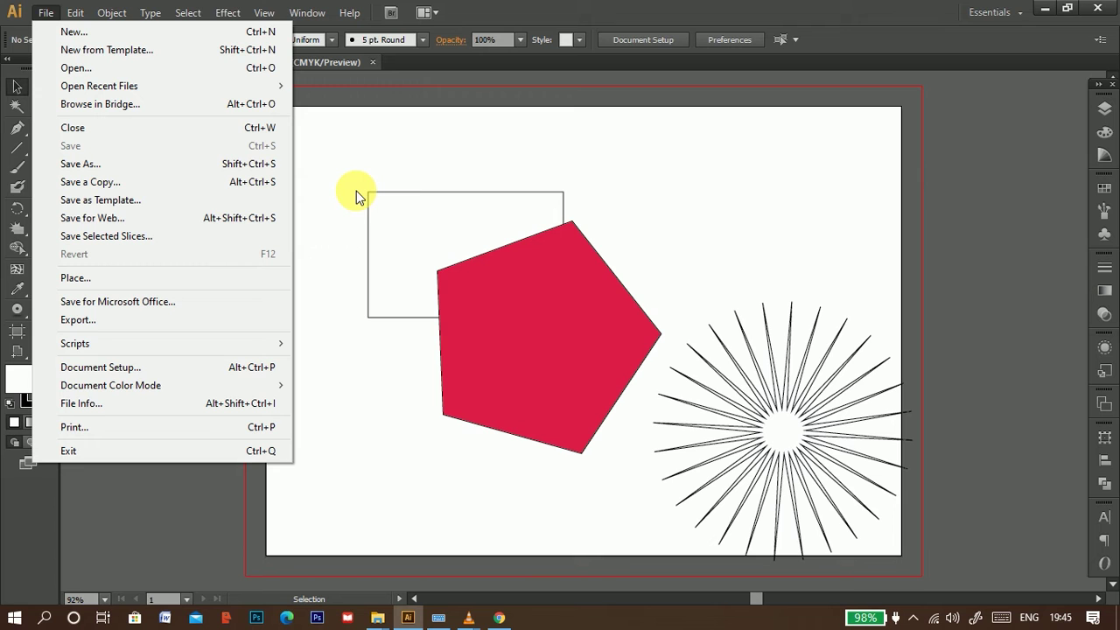
- Save the drawing as the template asd0.ait, keeping the Templates folder as the destination
click(127, 201)
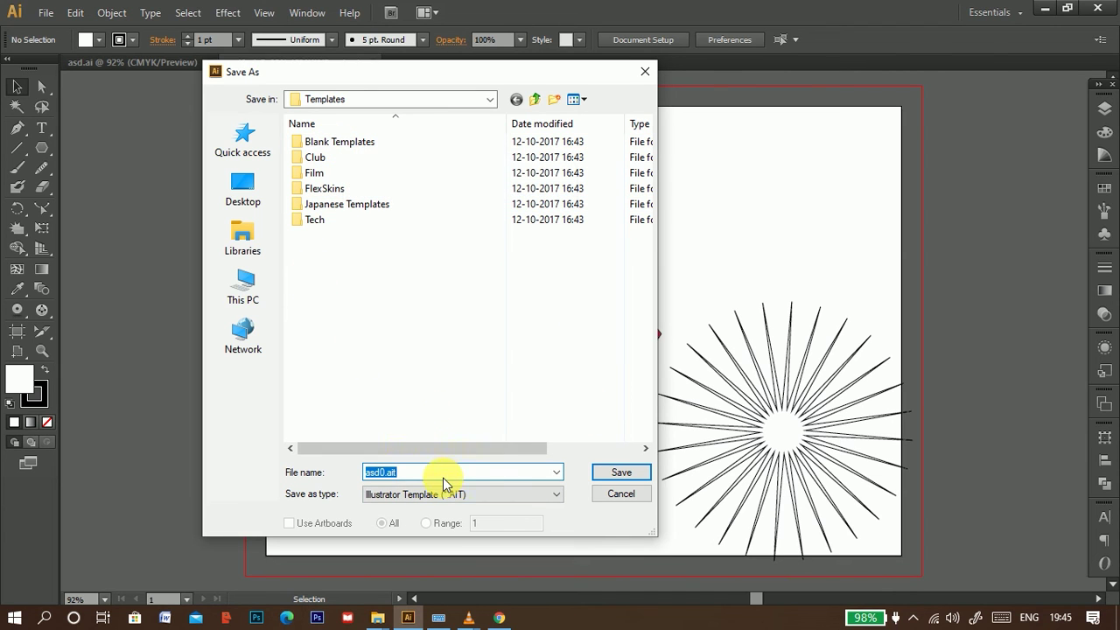
click(612, 495)
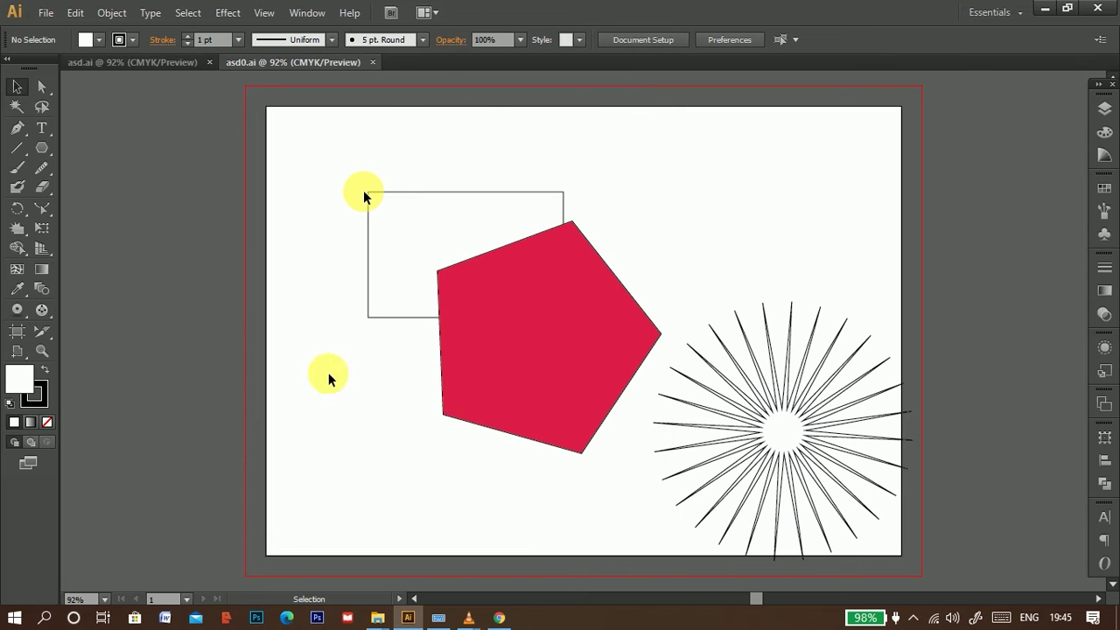
click(45, 12)
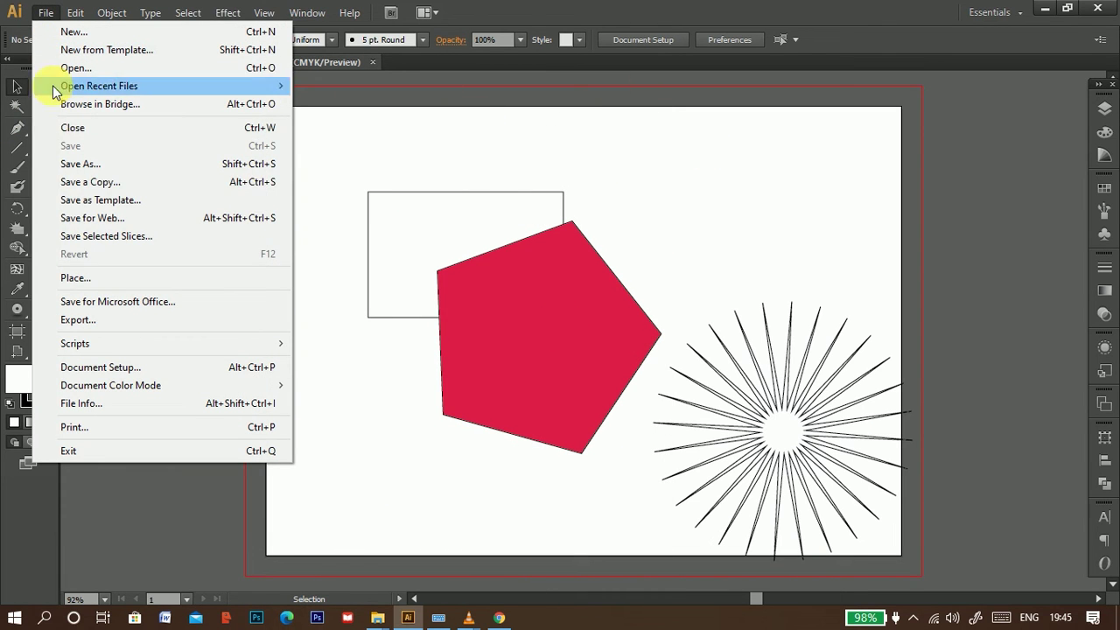
- In Save for Web, fit the artboard in the preview and choose the JPEG High preset
click(109, 224)
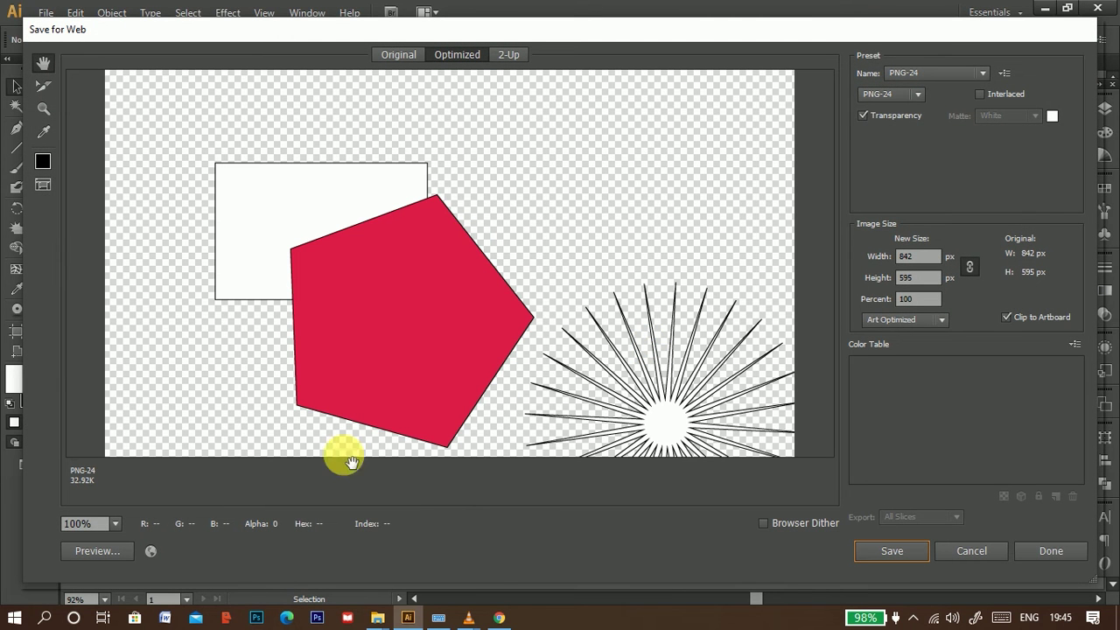
click(116, 524)
click(136, 504)
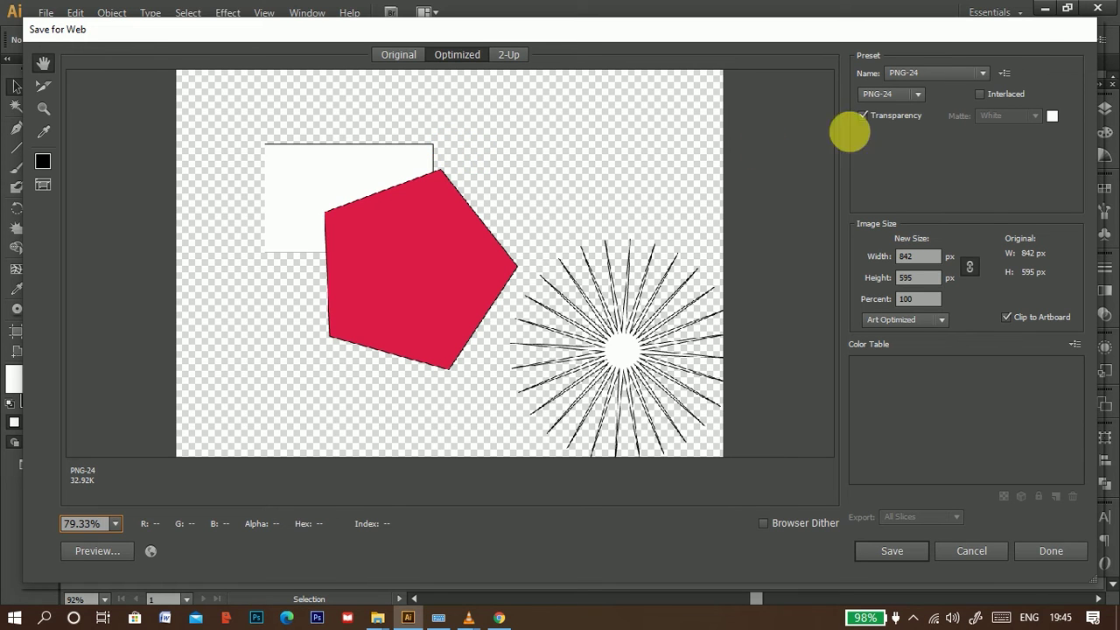
click(984, 75)
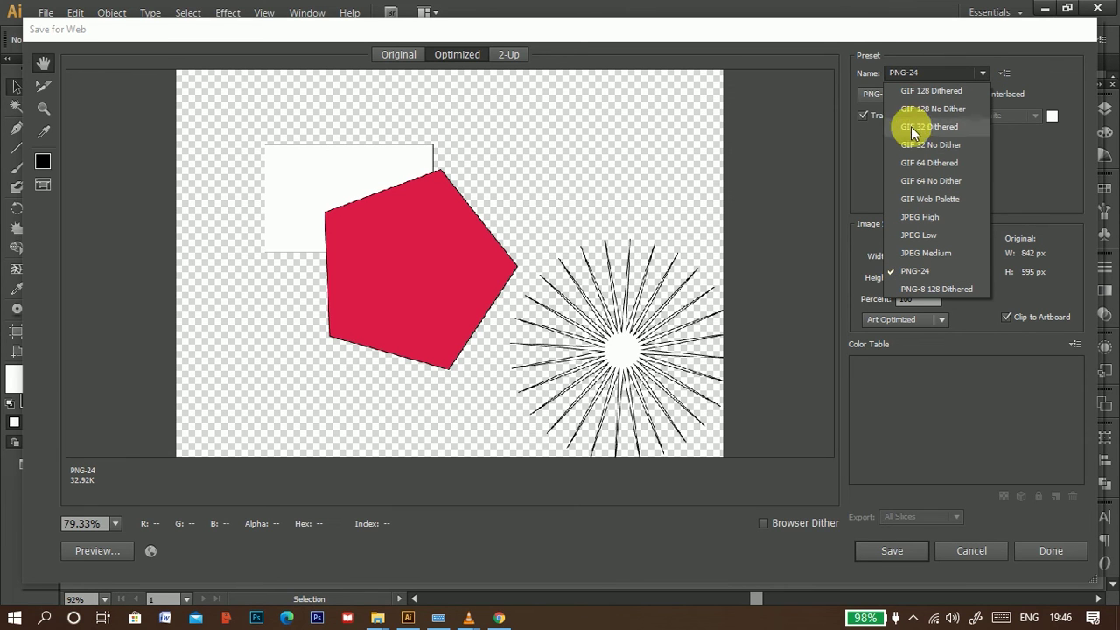
click(914, 218)
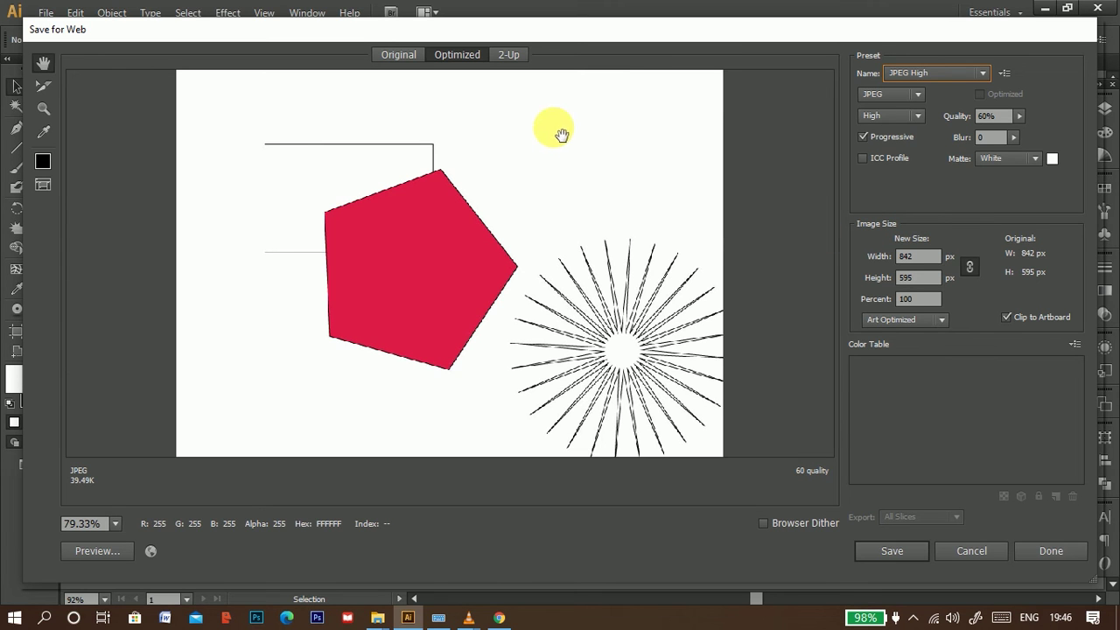
click(350, 242)
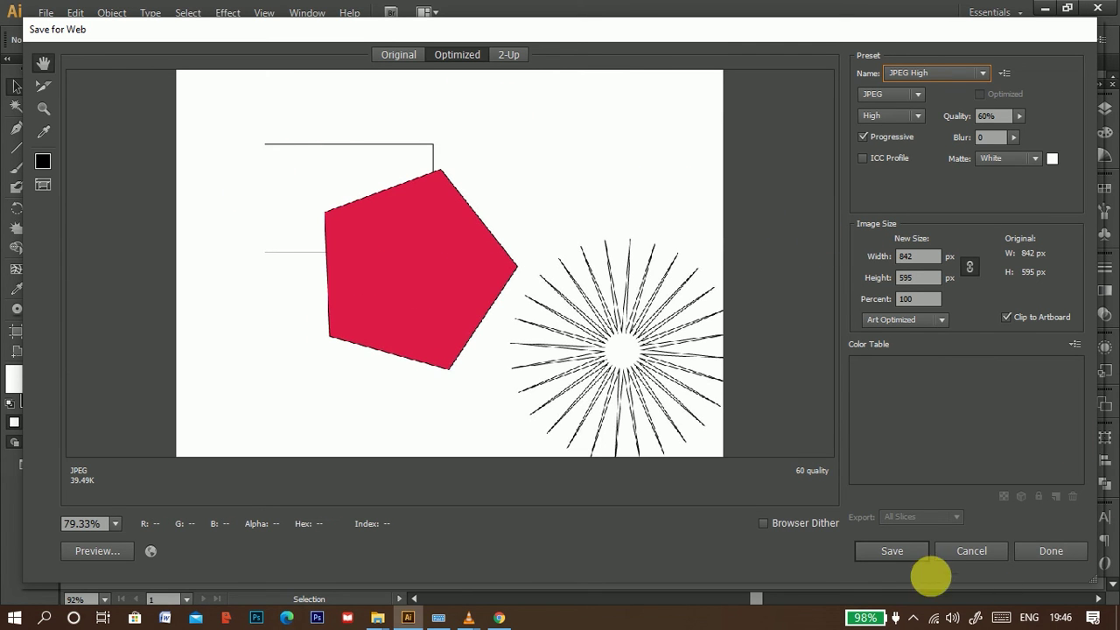
- Save the optimized image to the Desktop as asd0.jpg
click(906, 557)
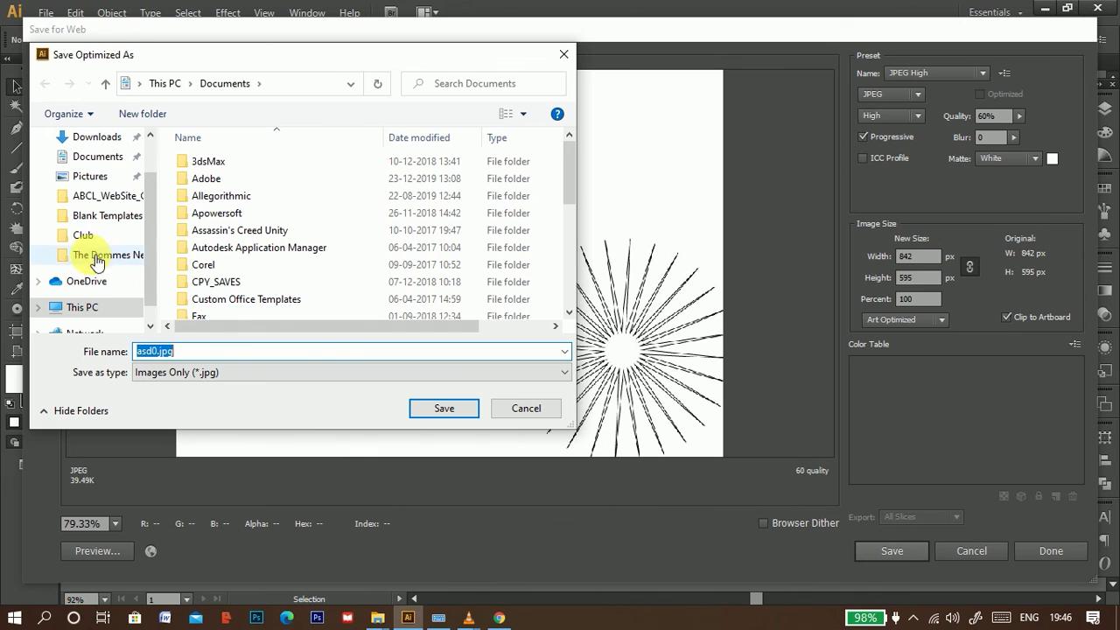
scroll(155, 175, up, 1)
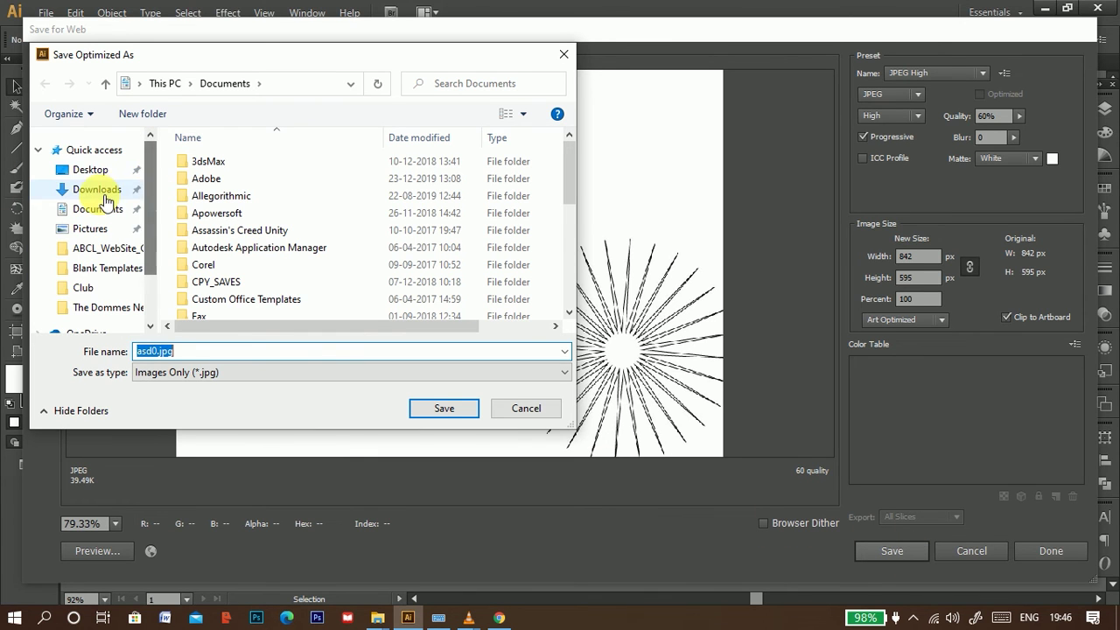
click(90, 170)
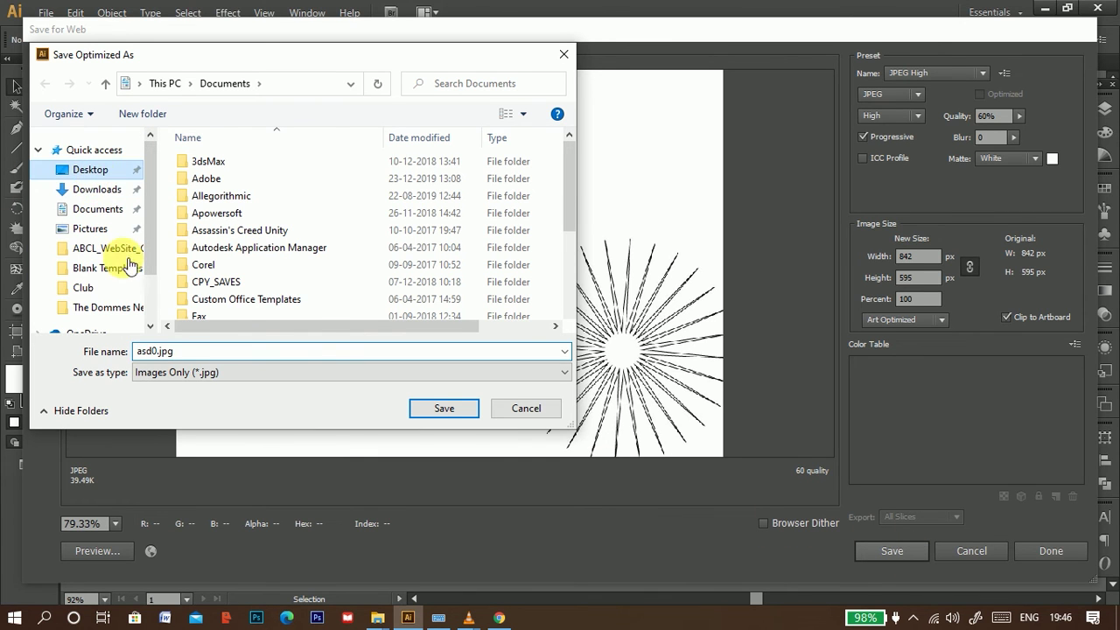
click(446, 409)
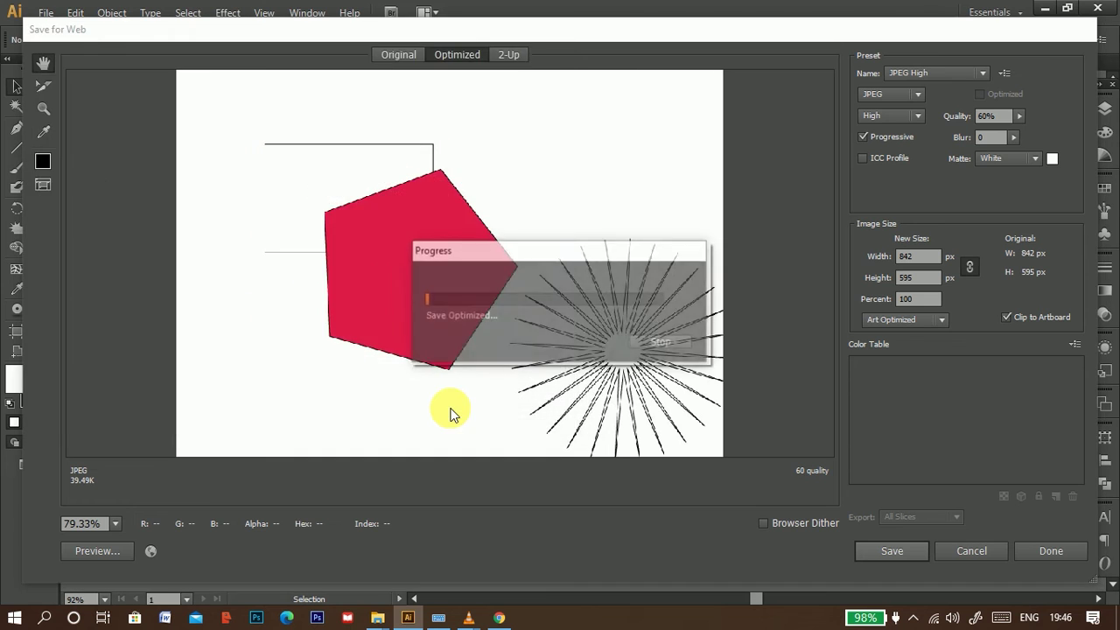
click(1043, 9)
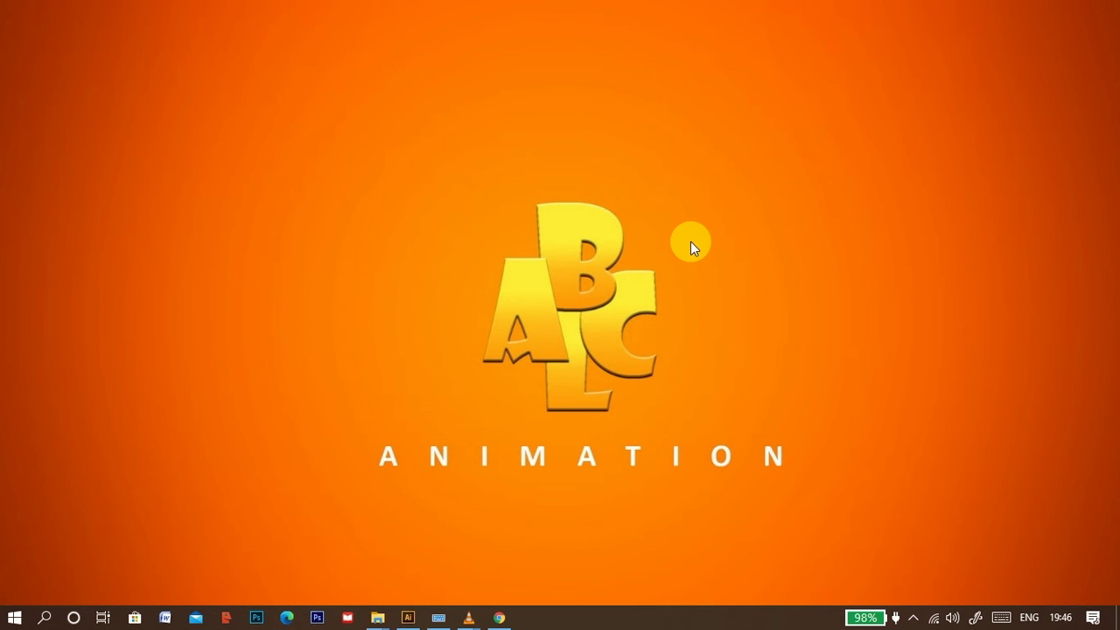
click(407, 617)
click(45, 12)
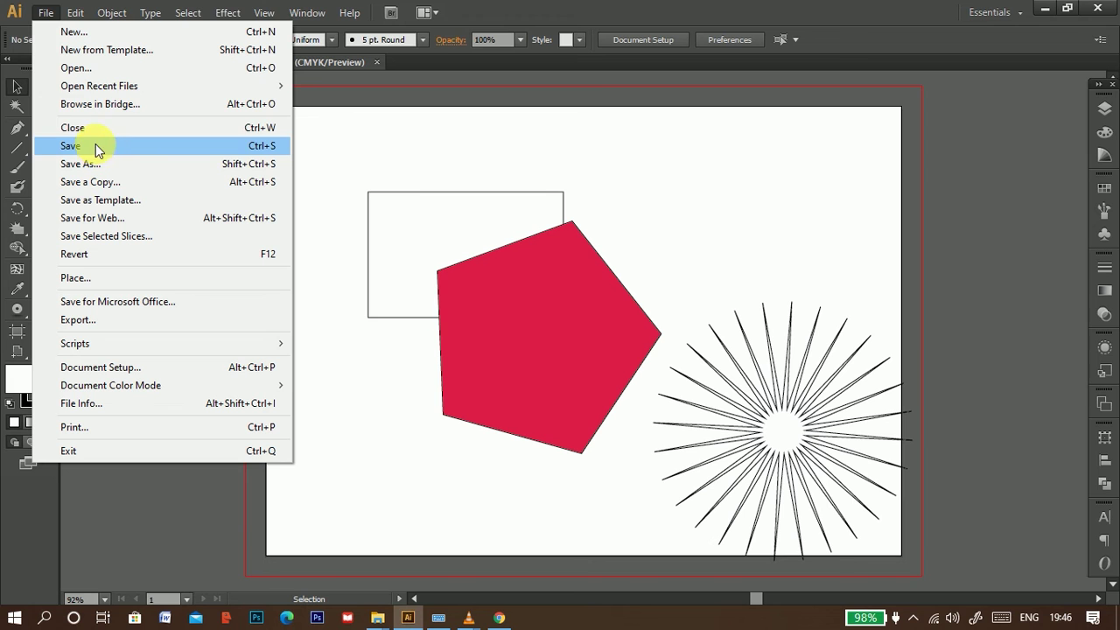
click(108, 67)
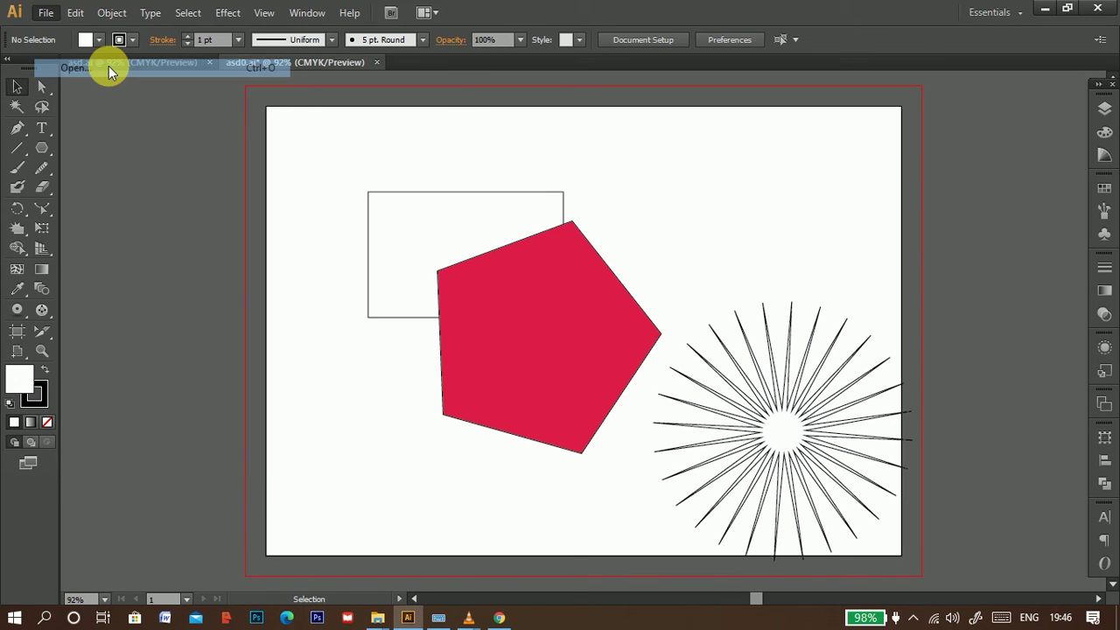
click(39, 133)
scroll(269, 233, down, 5)
scroll(269, 232, down, 5)
click(214, 225)
key(a)
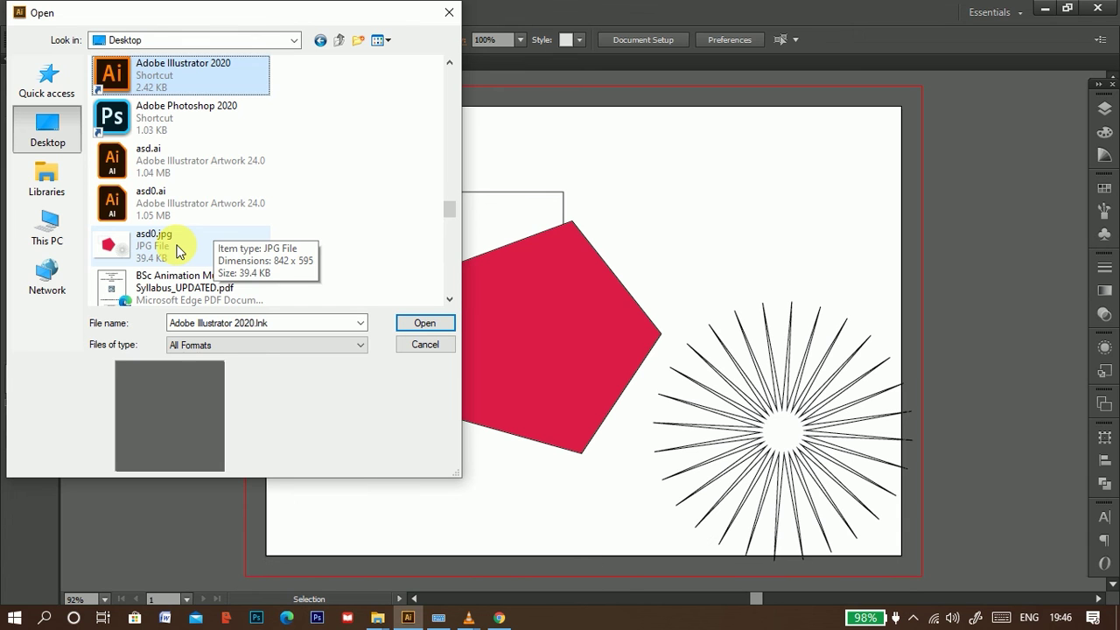
scroll(179, 251, down, 3)
scroll(400, 120, down, 2)
click(449, 13)
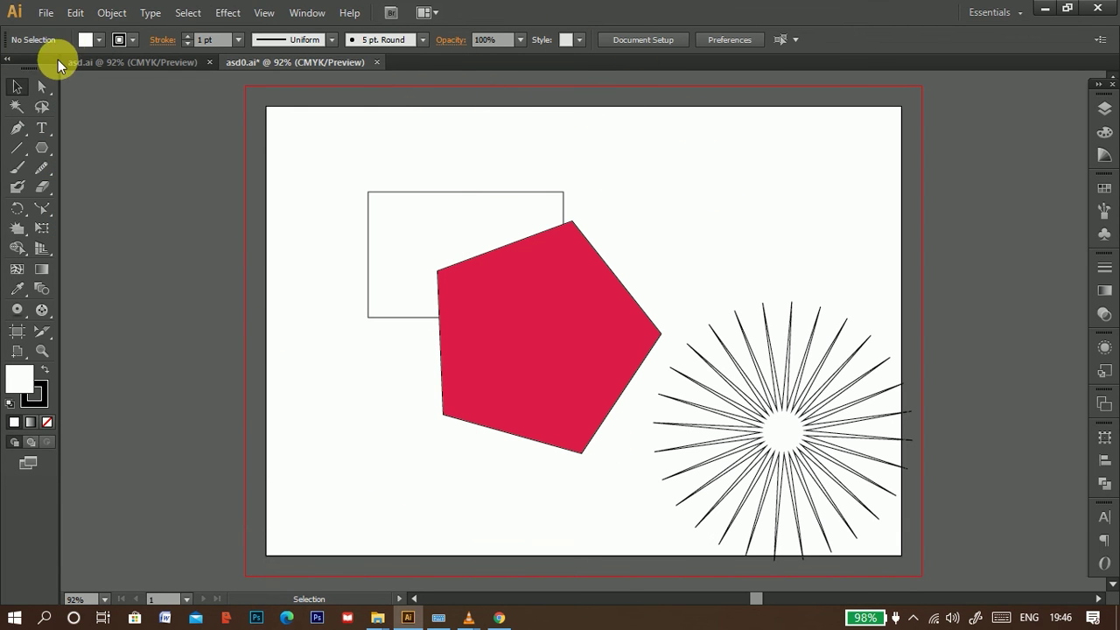
- Select the outlined rectangle, switch to the Slice Tool, and undo a trial slice at the top-left
click(48, 13)
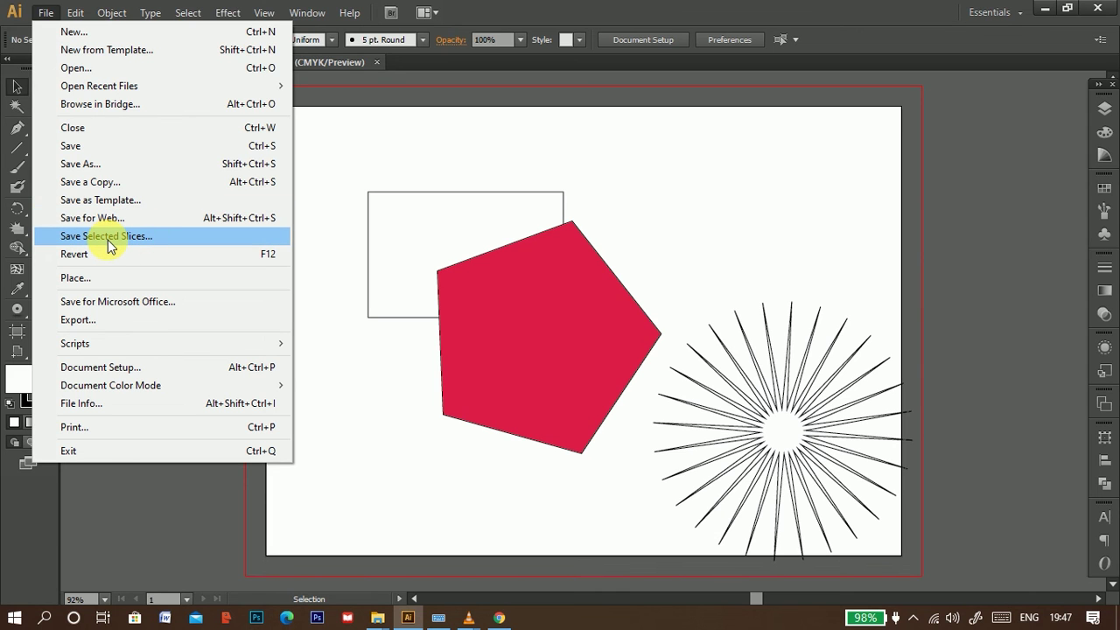
click(428, 213)
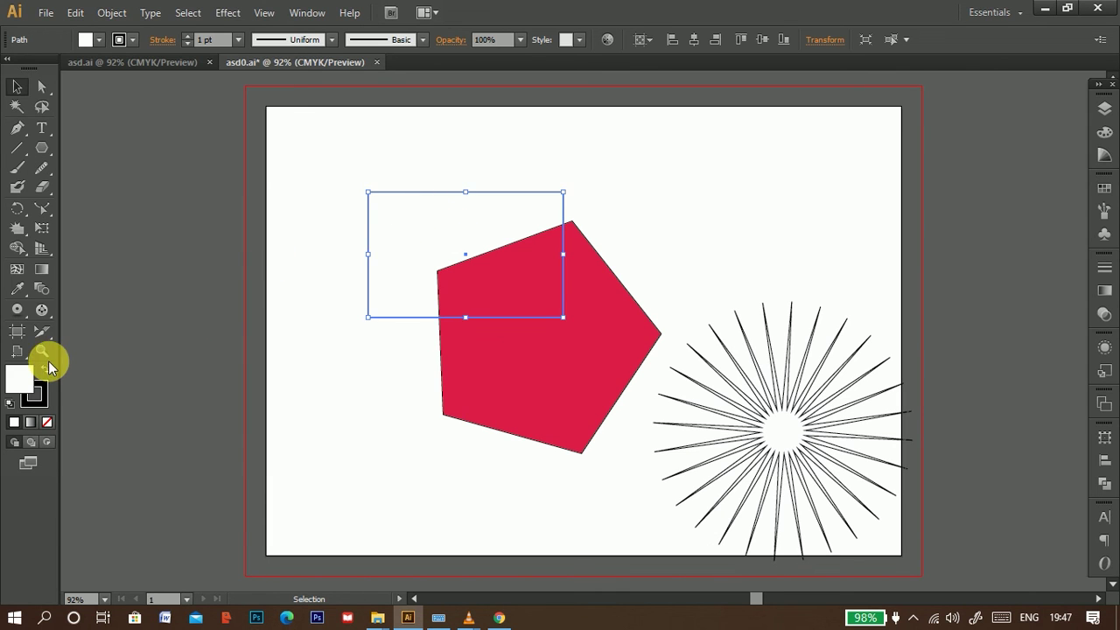
drag(47, 334, 93, 332)
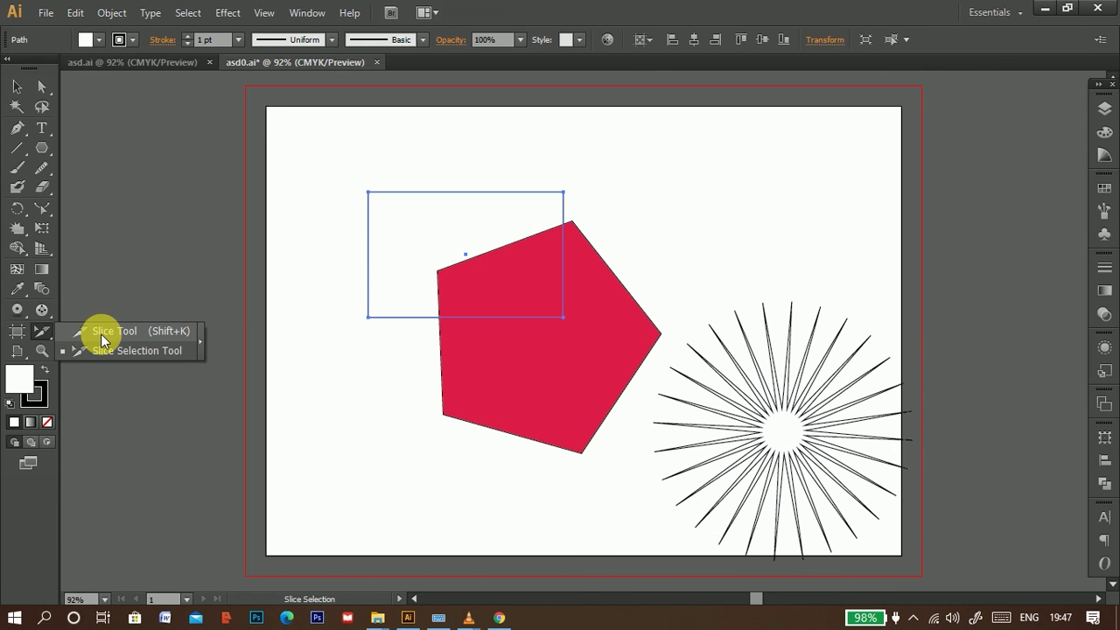
mouse_move(269, 108)
mouse_down()
mouse_move(529, 335)
mouse_move(493, 187)
mouse_up()
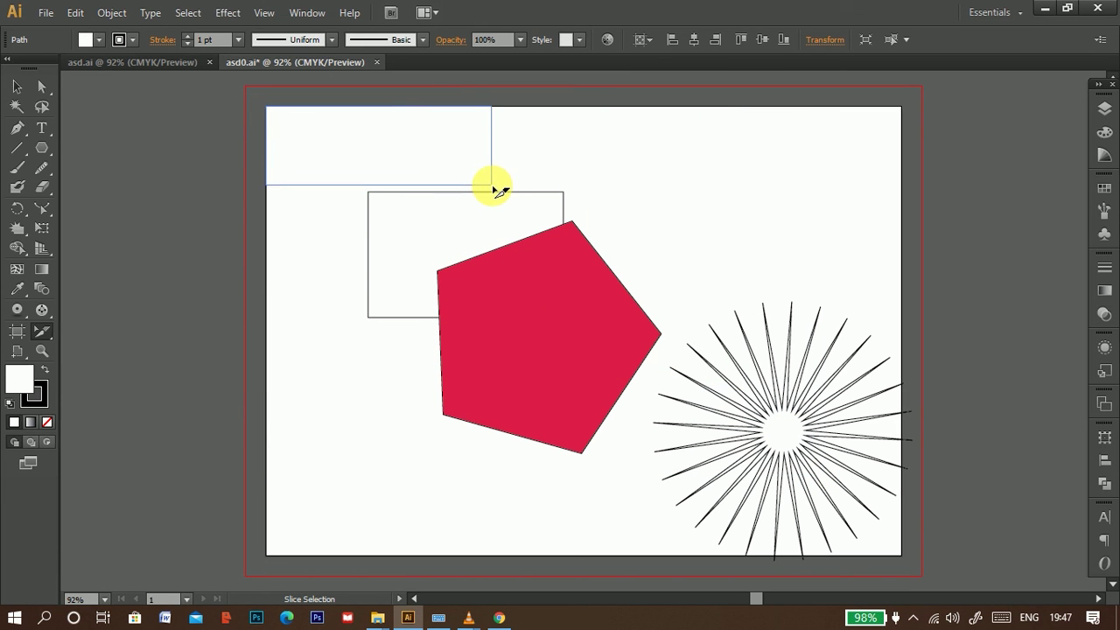
key(ctrl+z)
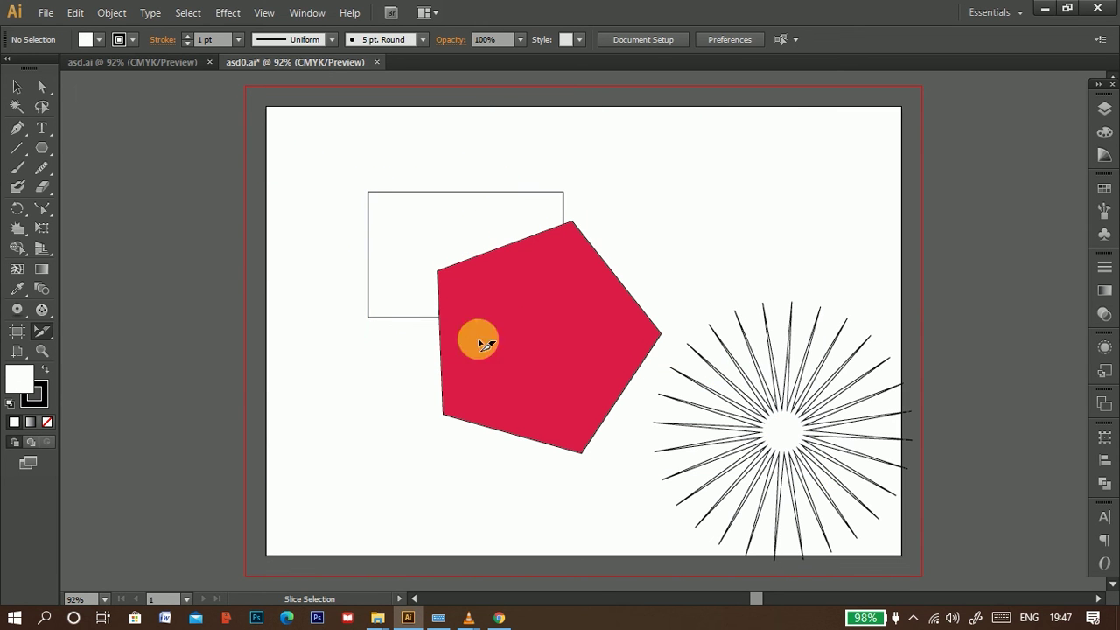
- Draw slices over the pentagon's right tip, another part of the pentagon, and the starburst
click(41, 332)
drag(575, 334, 662, 387)
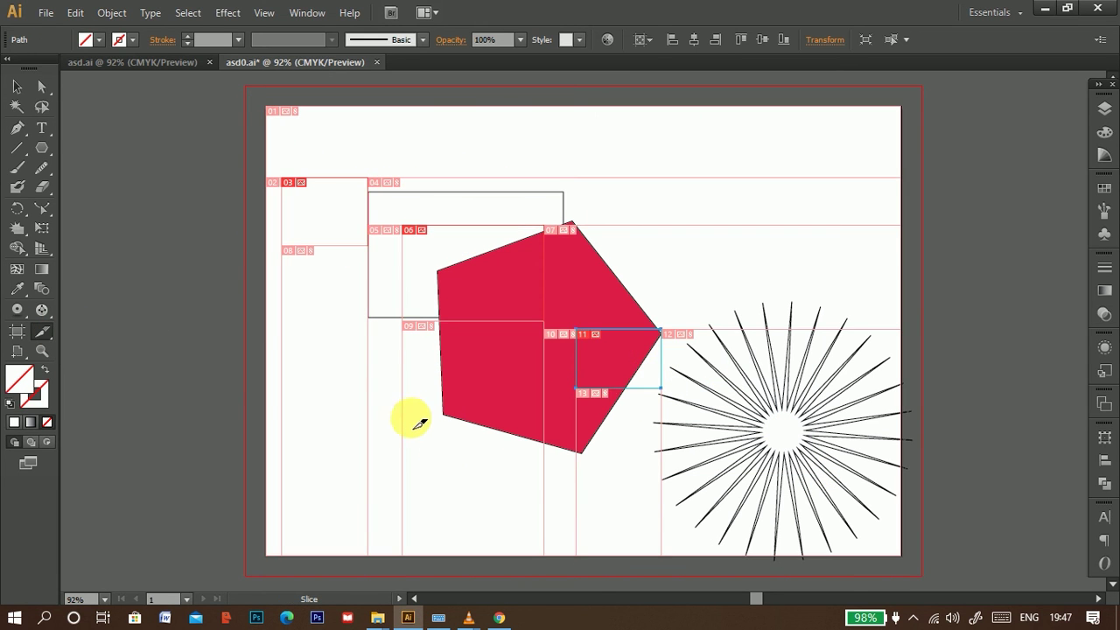
drag(410, 418, 520, 483)
drag(670, 320, 893, 534)
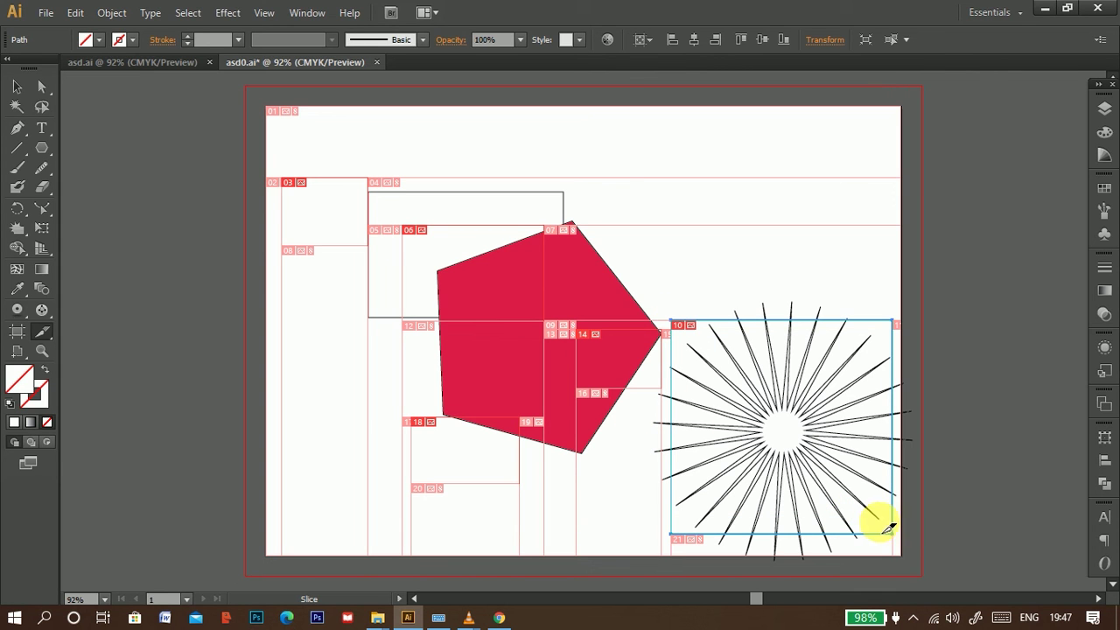
click(44, 12)
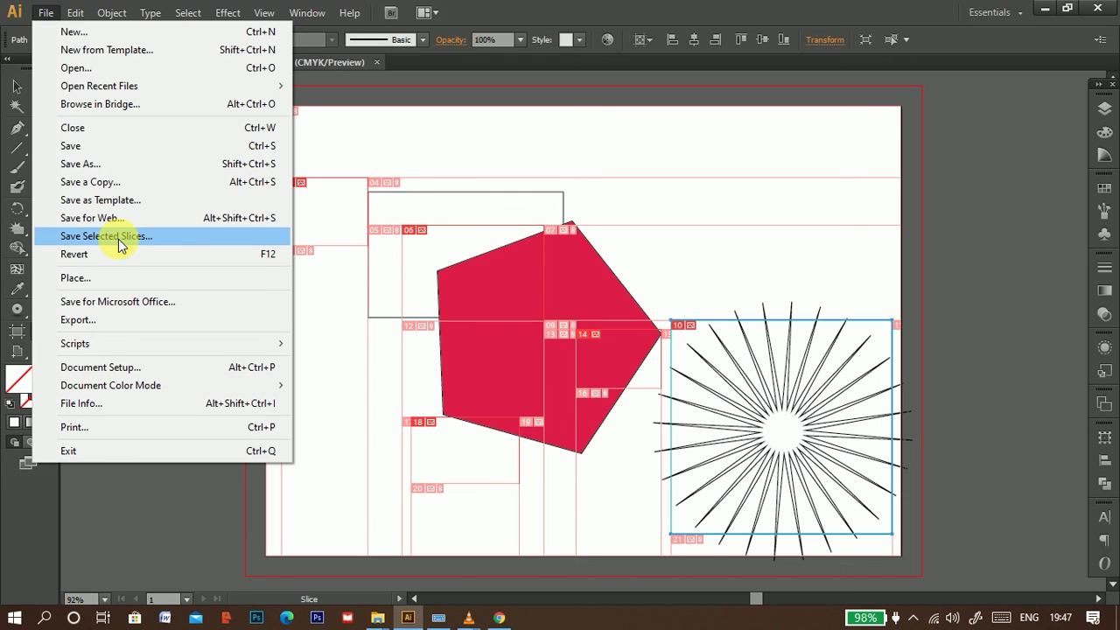
- Revert asd0.ai to its saved version, discarding the slices, then close the File menu unused
click(118, 254)
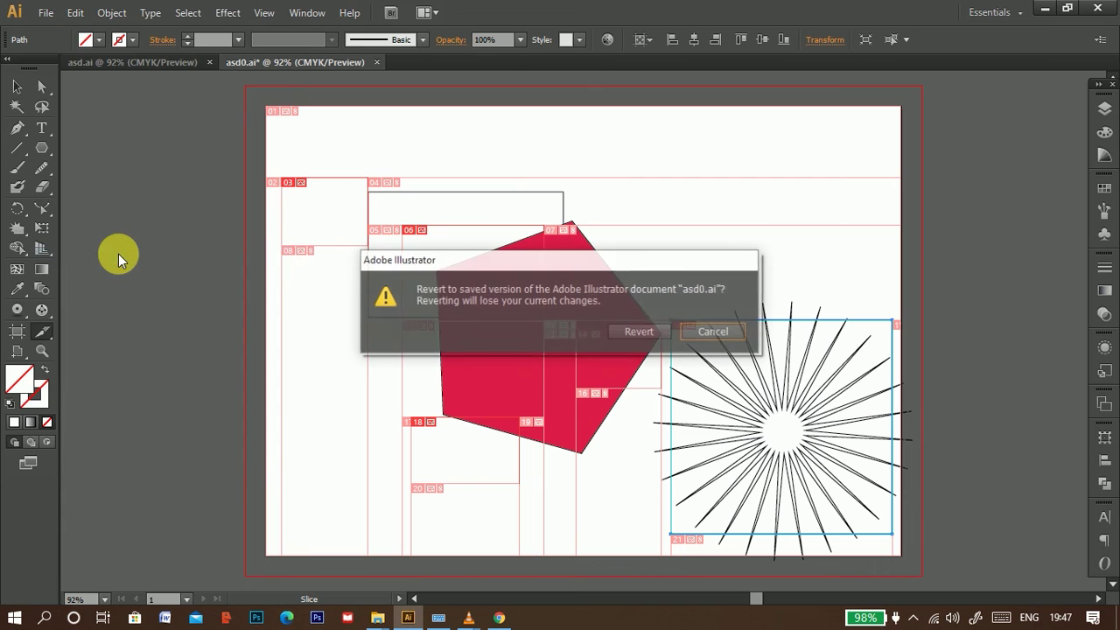
click(632, 333)
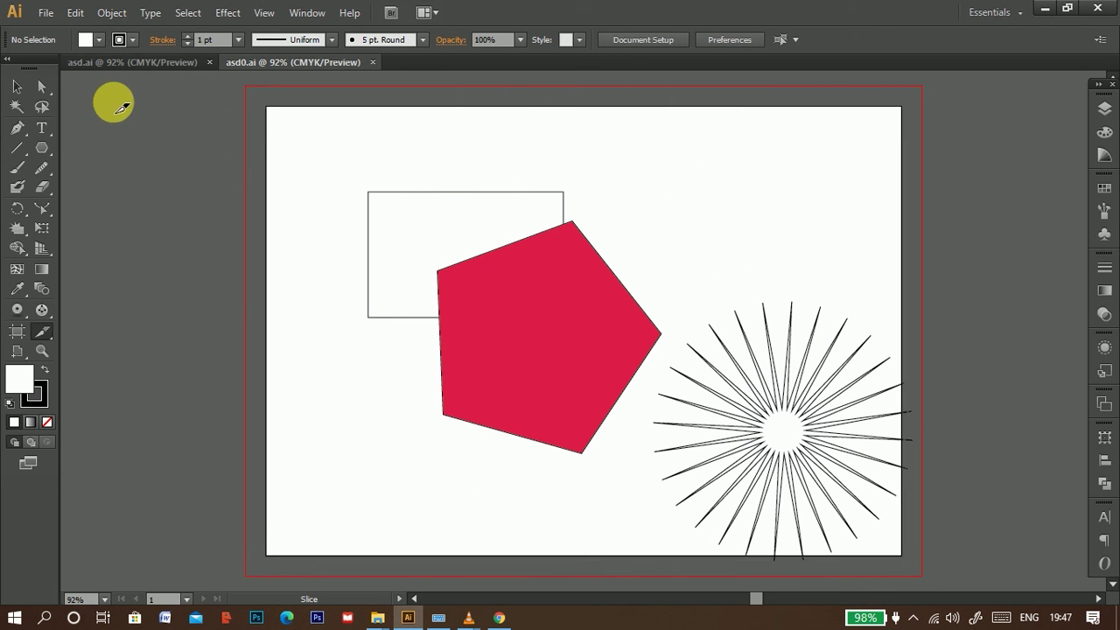
click(45, 13)
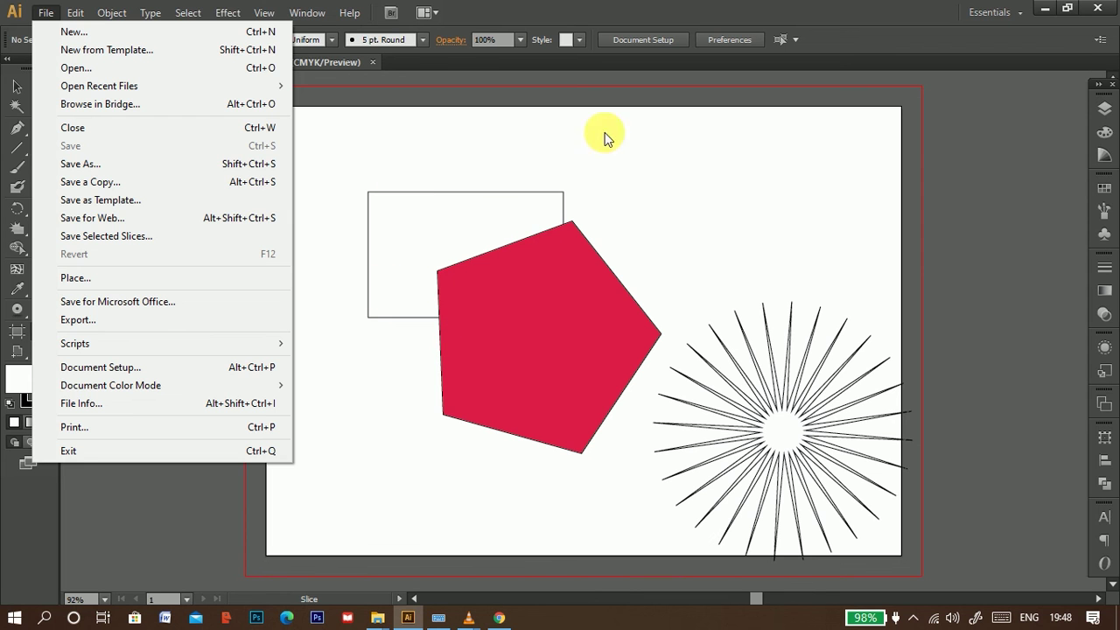
click(637, 7)
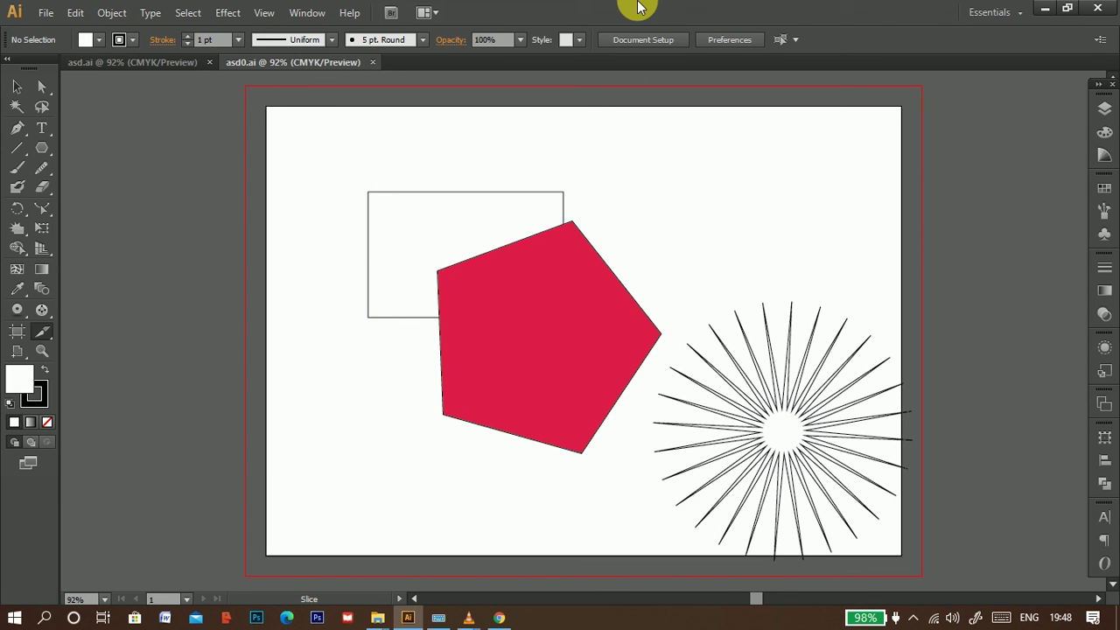